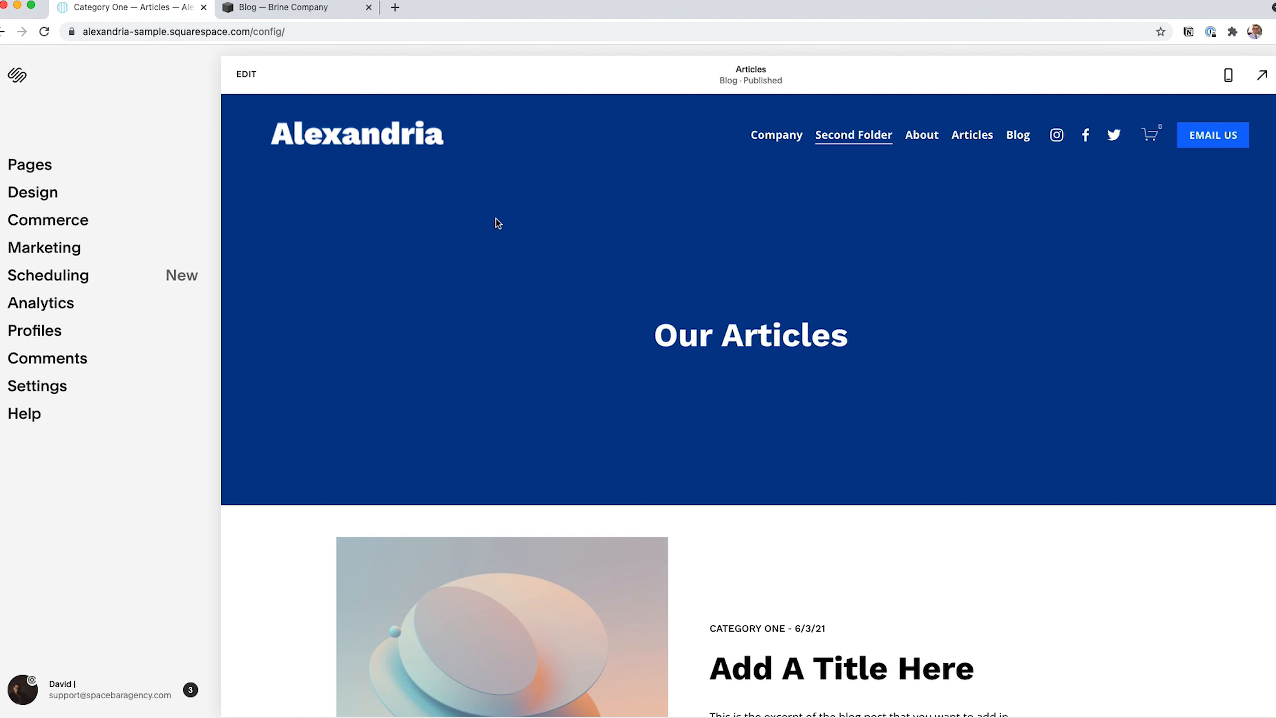
Step: Edit the Articles page and add a Search block directly below the "Our Articles" heading
click(247, 76)
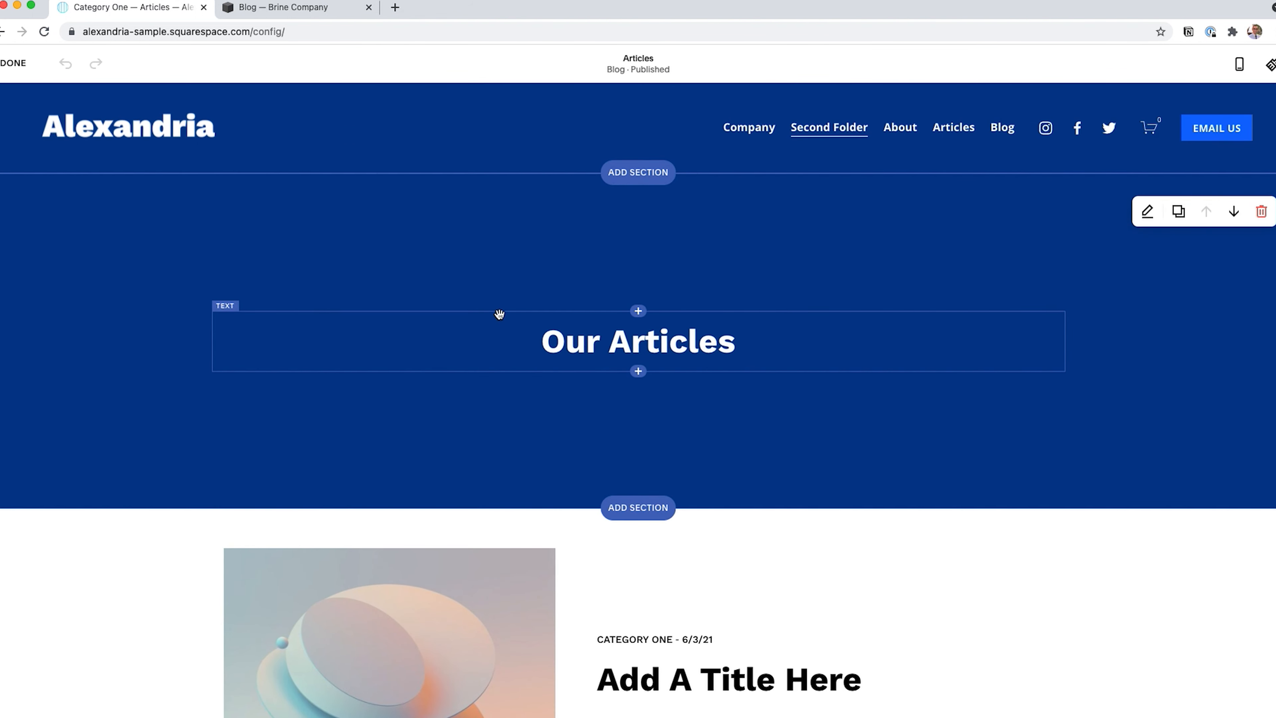
click(639, 373)
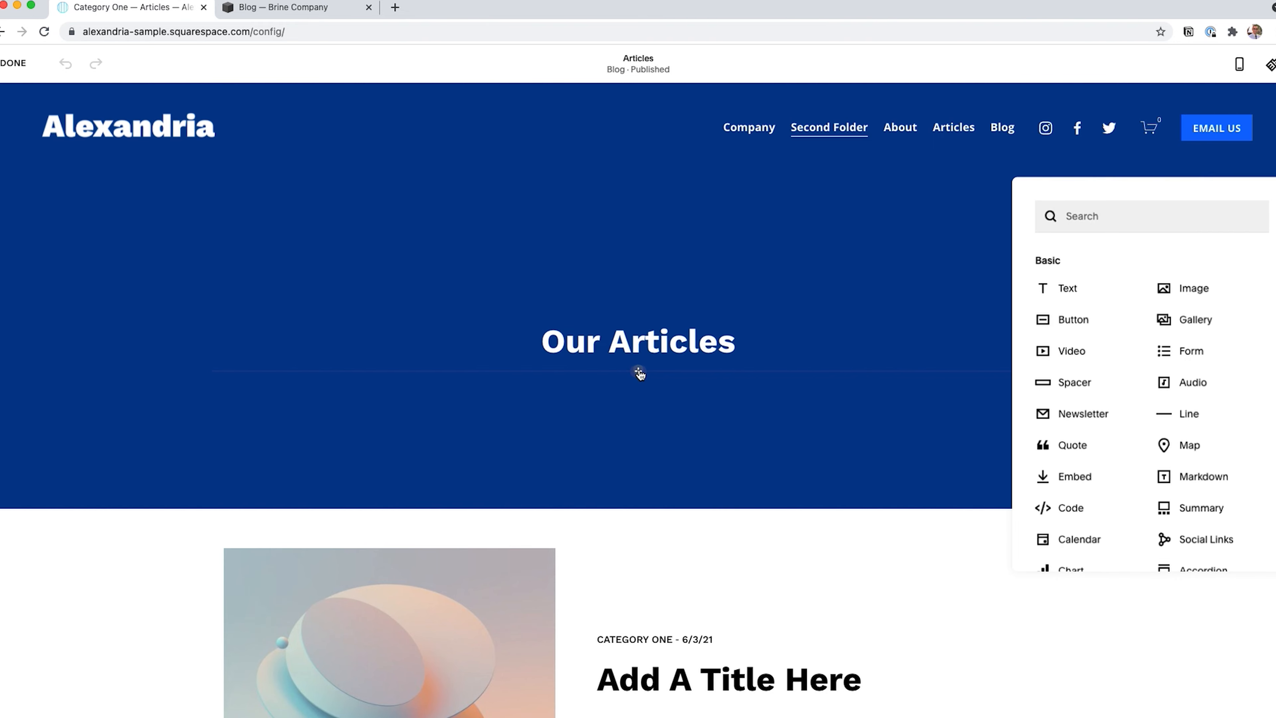
click(1082, 232)
text(searc)
click(1072, 267)
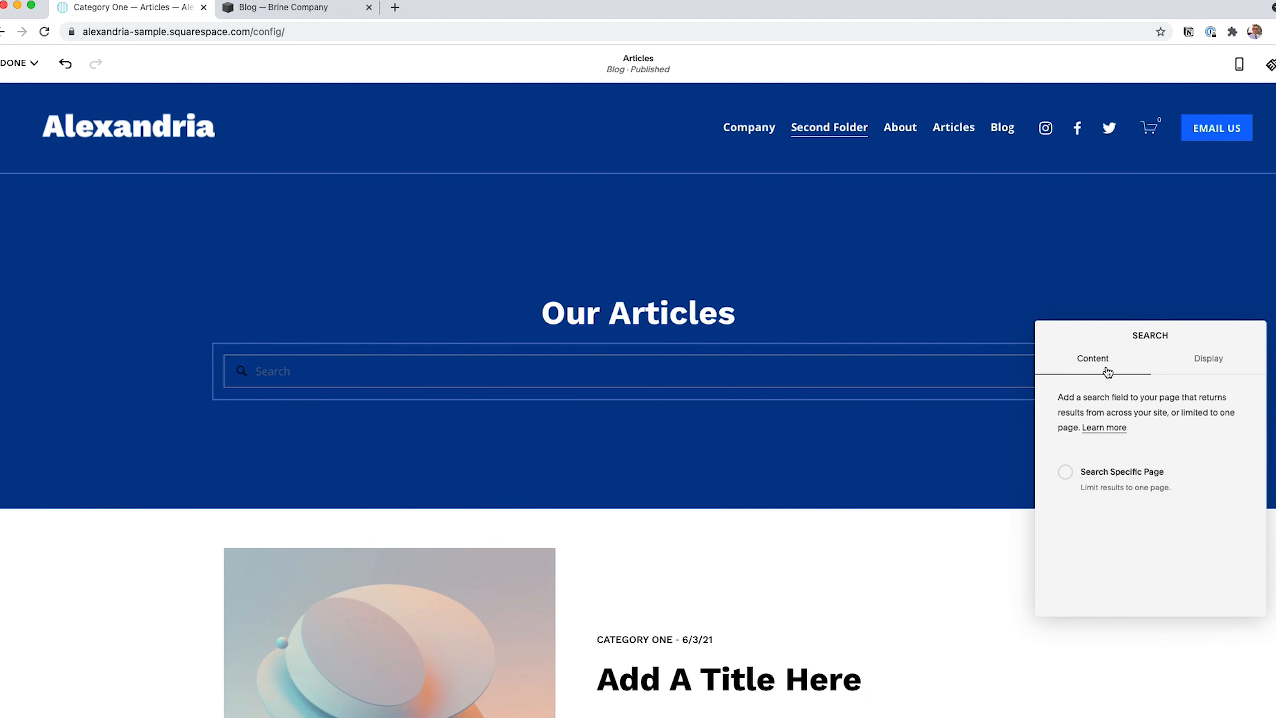
Step: Set the Search block's theme to Light and turn off Quick Preview
click(1211, 359)
click(1101, 479)
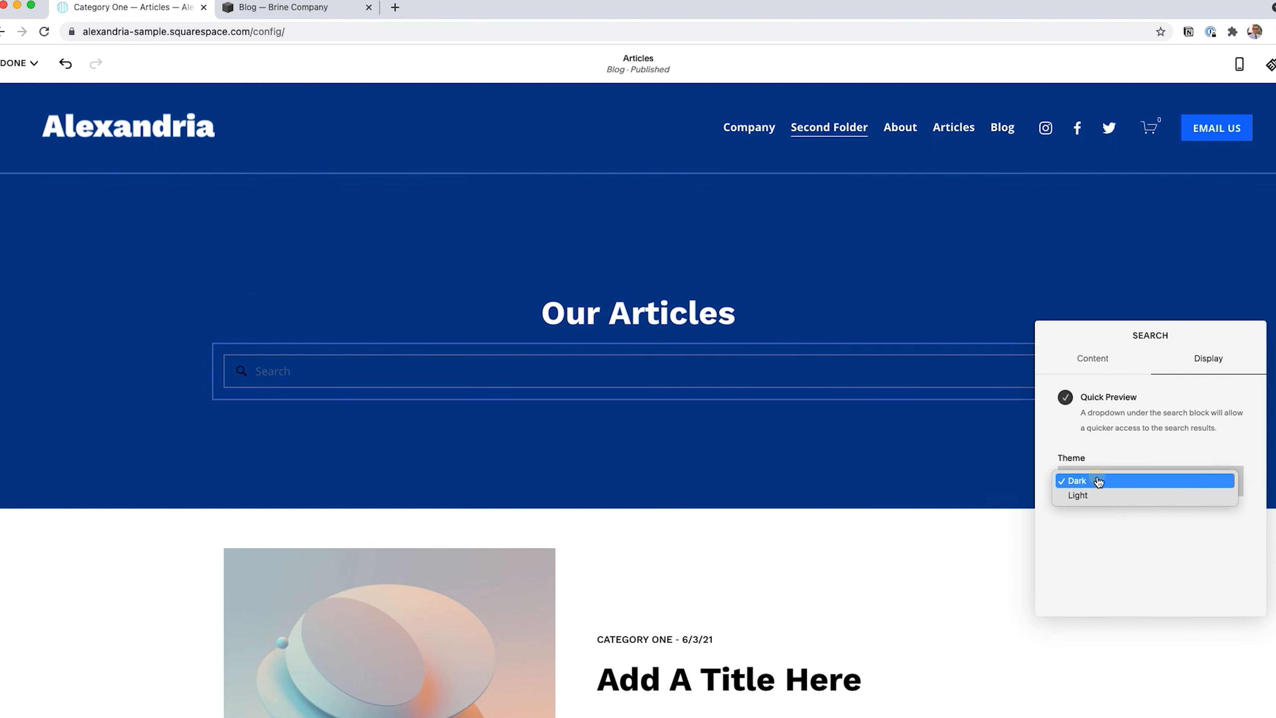
click(1090, 495)
click(1064, 397)
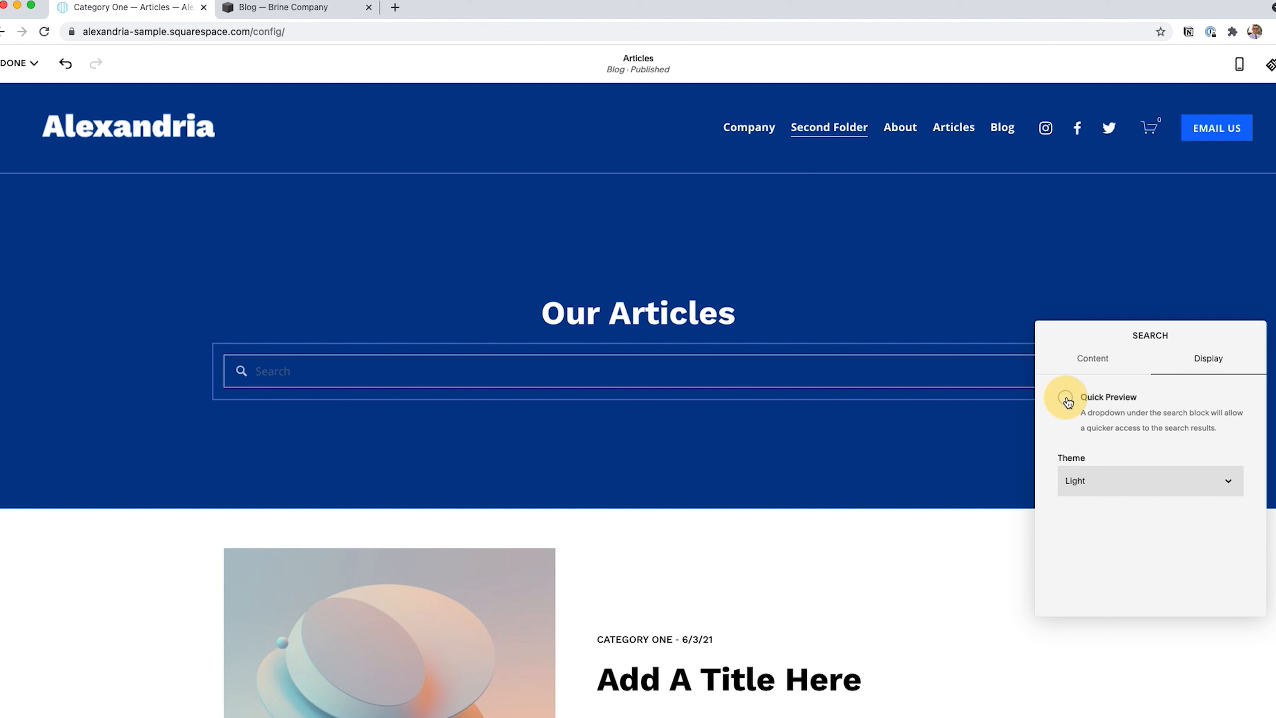
Step: Limit the Search block's results to the specific page Articles and close its settings
click(1094, 359)
click(1064, 473)
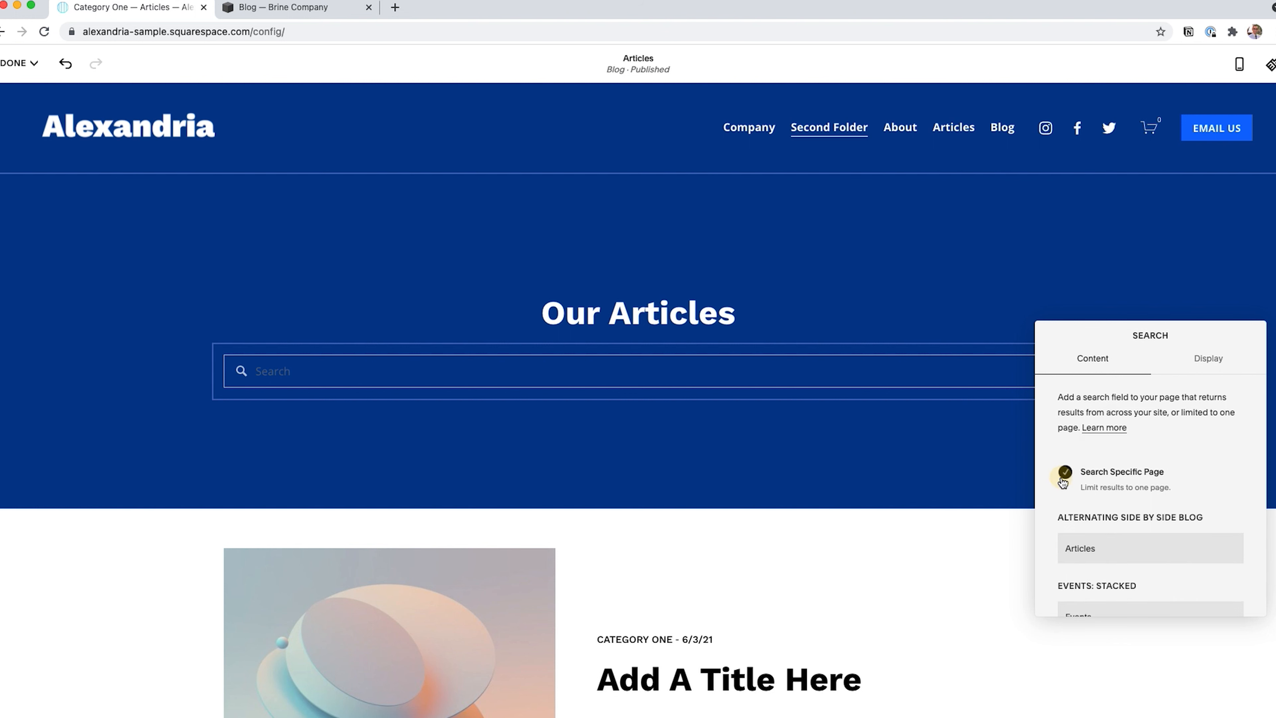
scroll(1117, 480, down, 3)
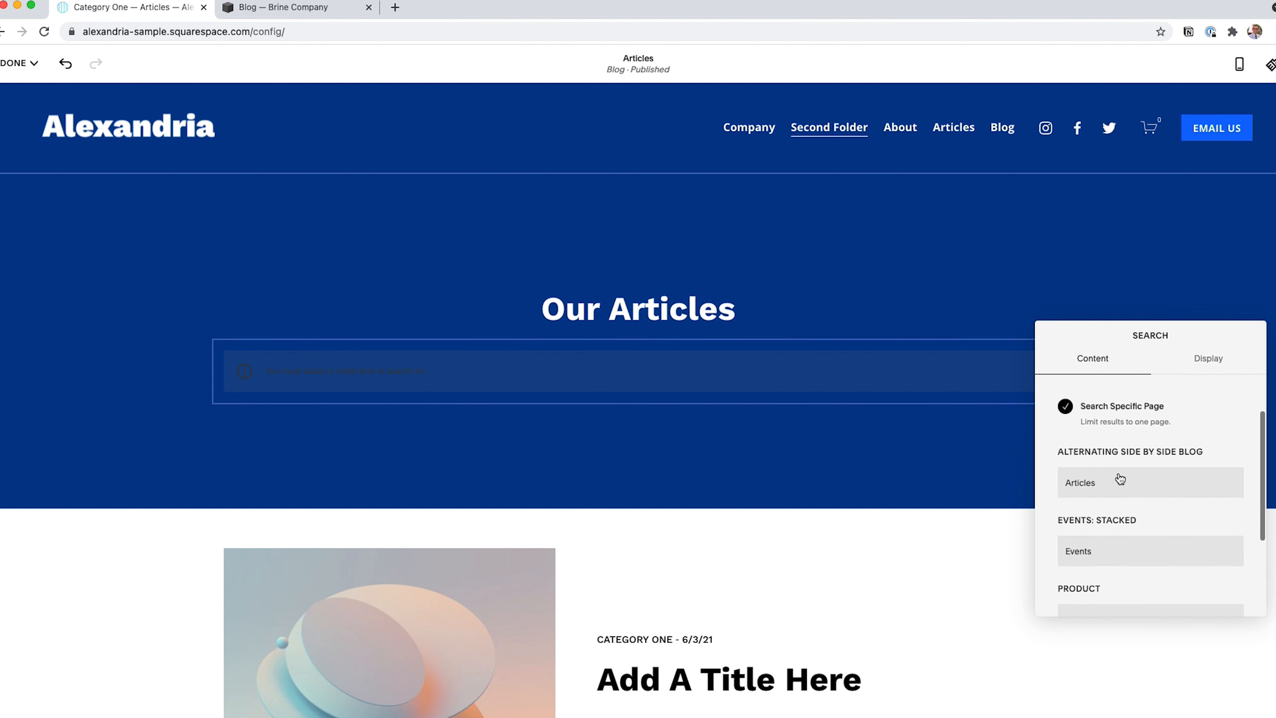
click(1104, 488)
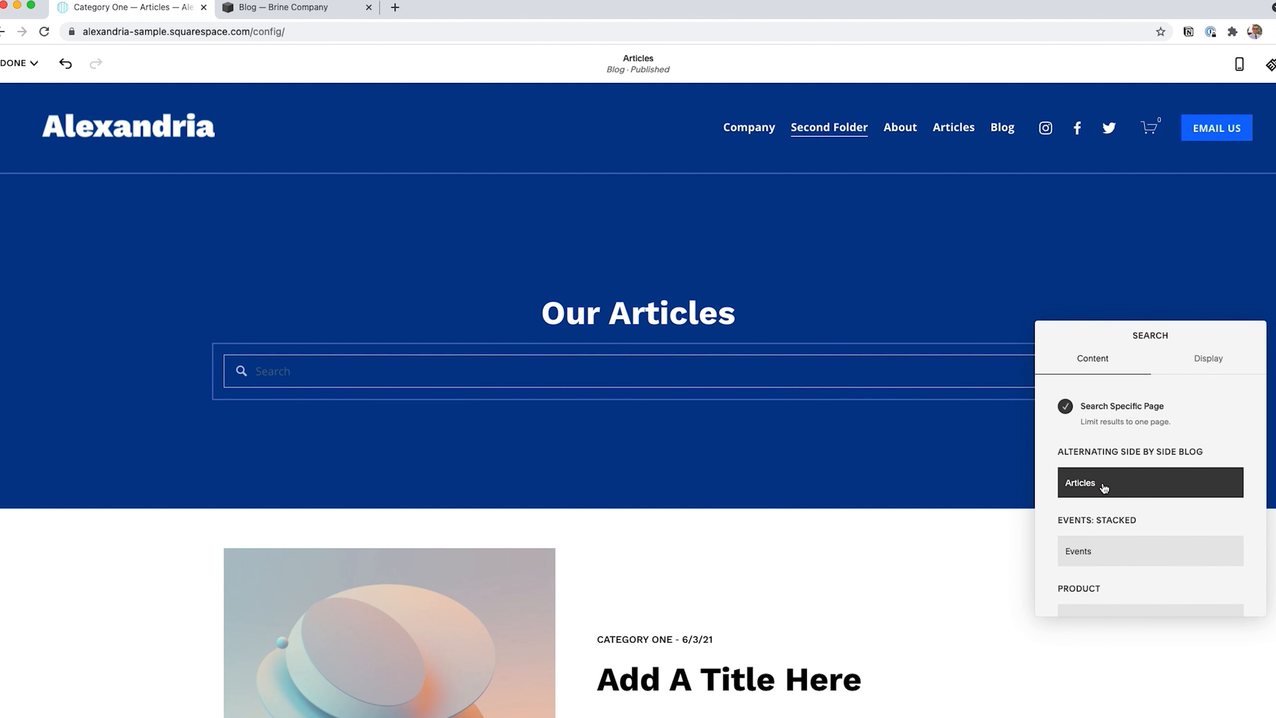
click(708, 268)
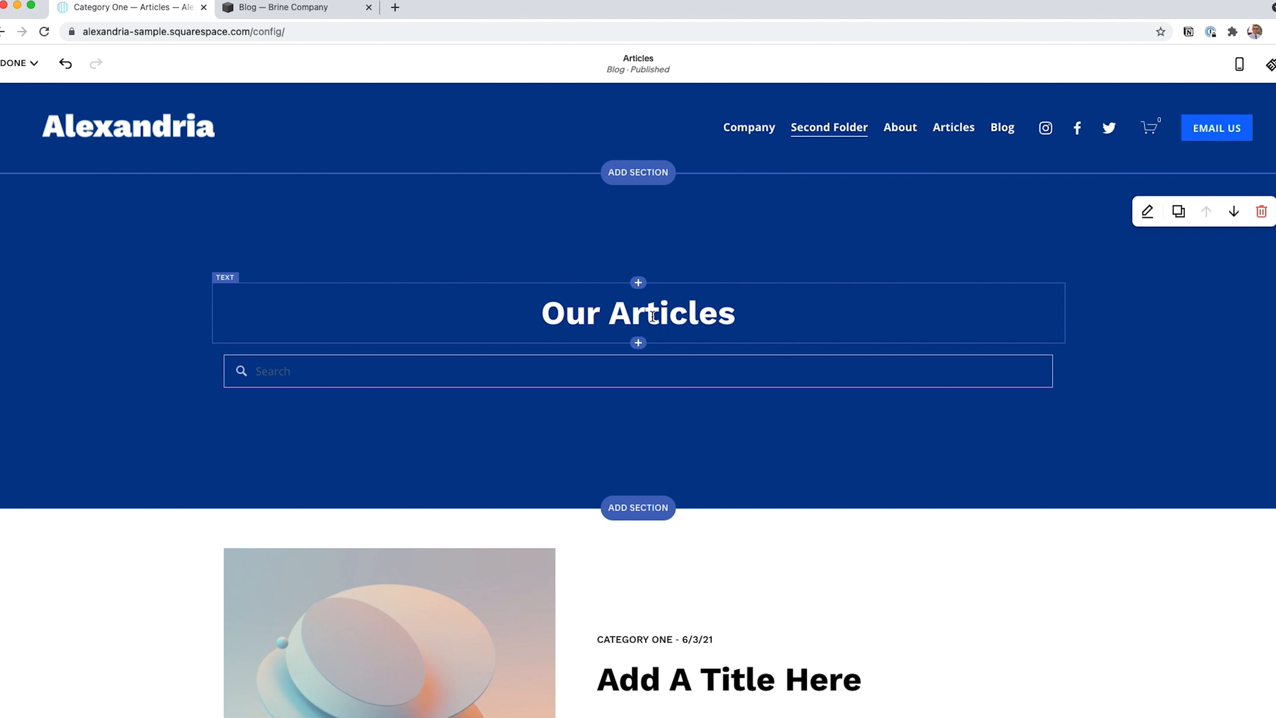
Step: Set the "Our Articles" section's content width to S and save the page
click(1147, 211)
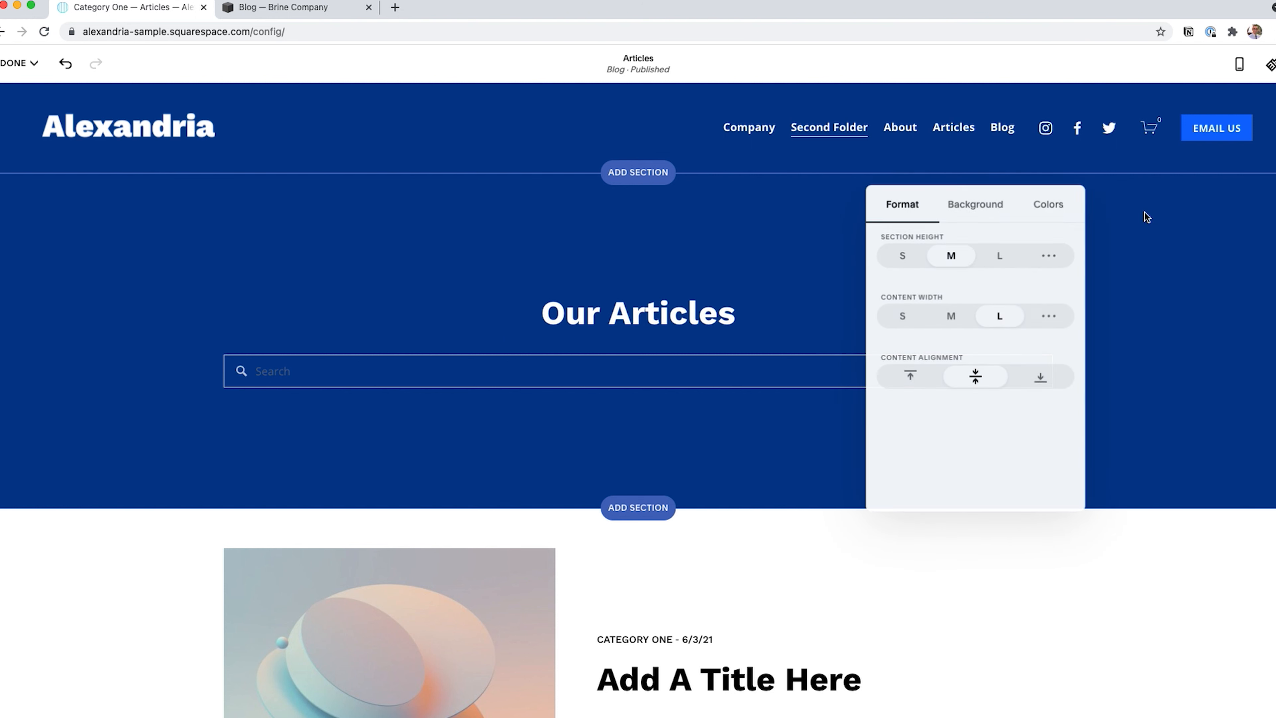
click(895, 317)
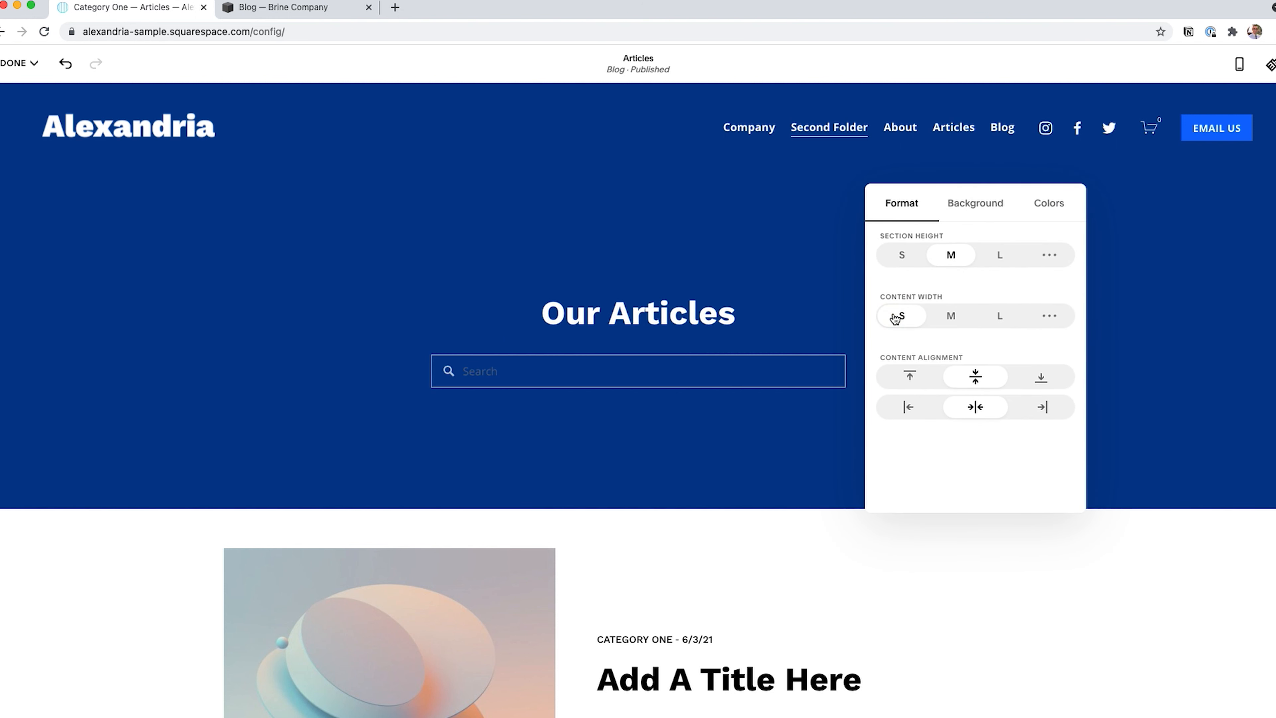
click(445, 371)
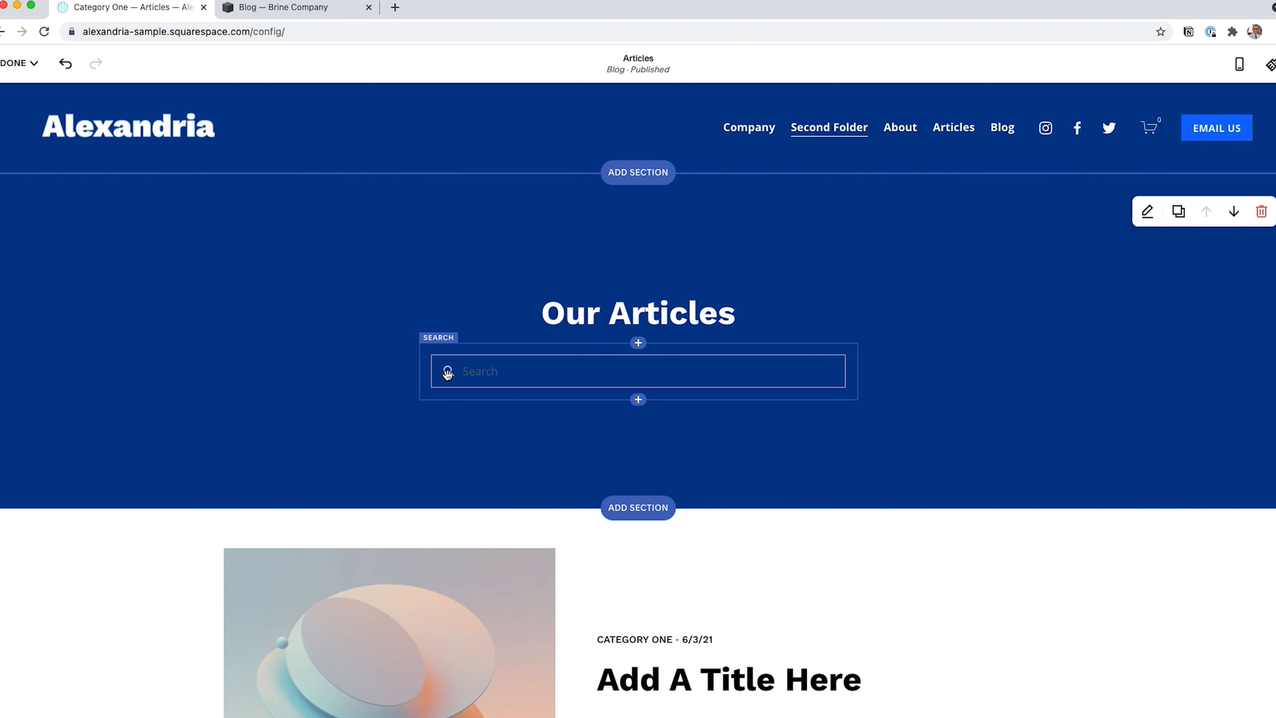
click(20, 63)
click(19, 88)
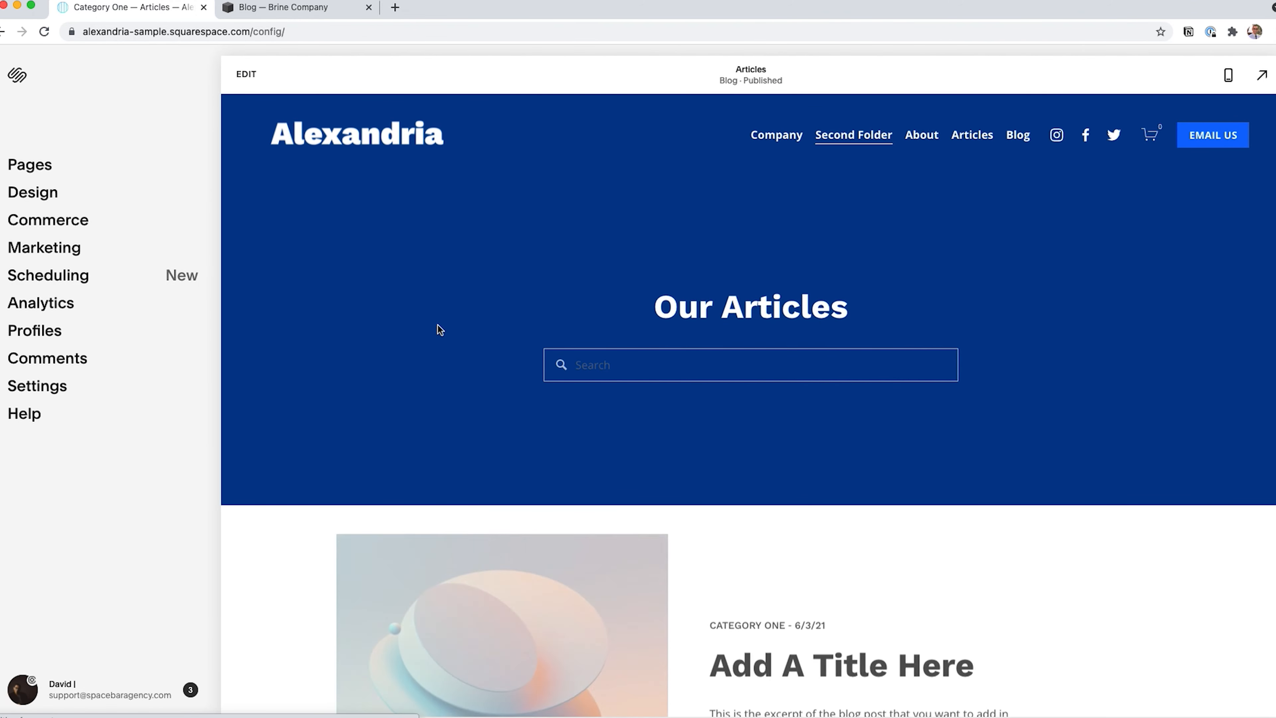
Step: Search the articles for "lorem" from the new search field and look through the results page
click(608, 361)
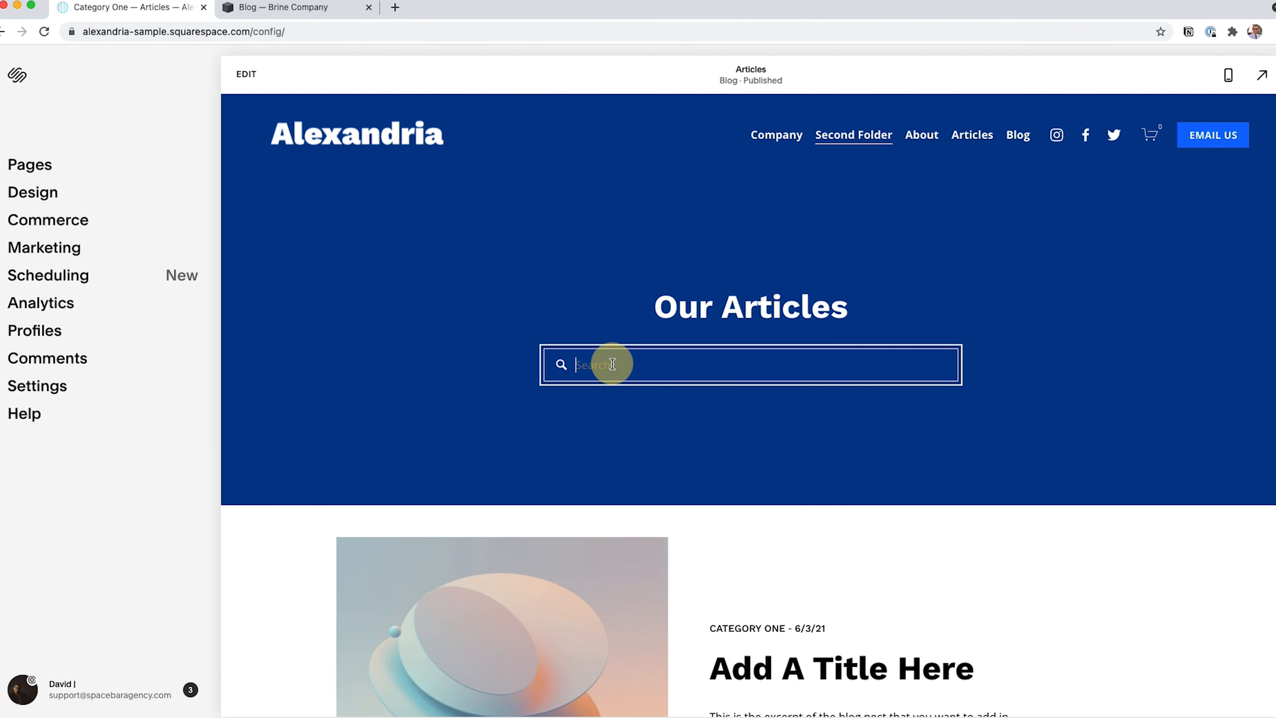
text(lorem)
key(Return)
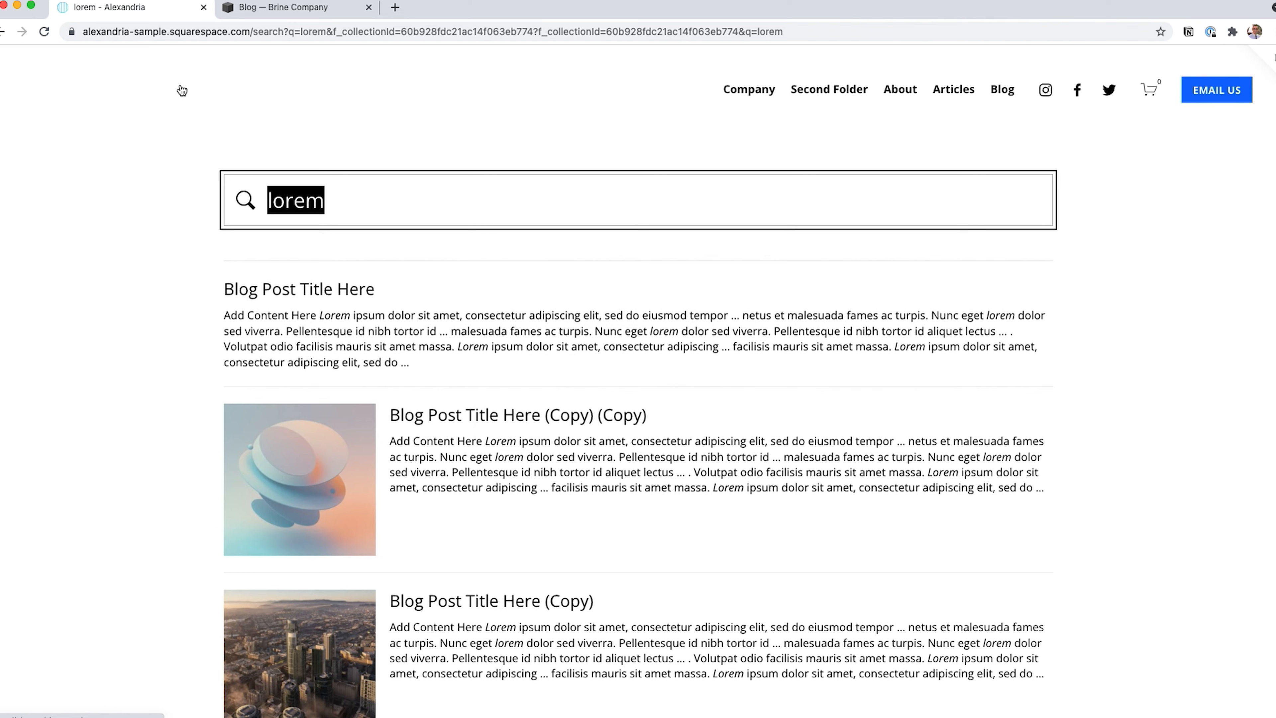
scroll(465, 347, down, 5)
scroll(465, 348, down, 6)
scroll(465, 347, up, 11)
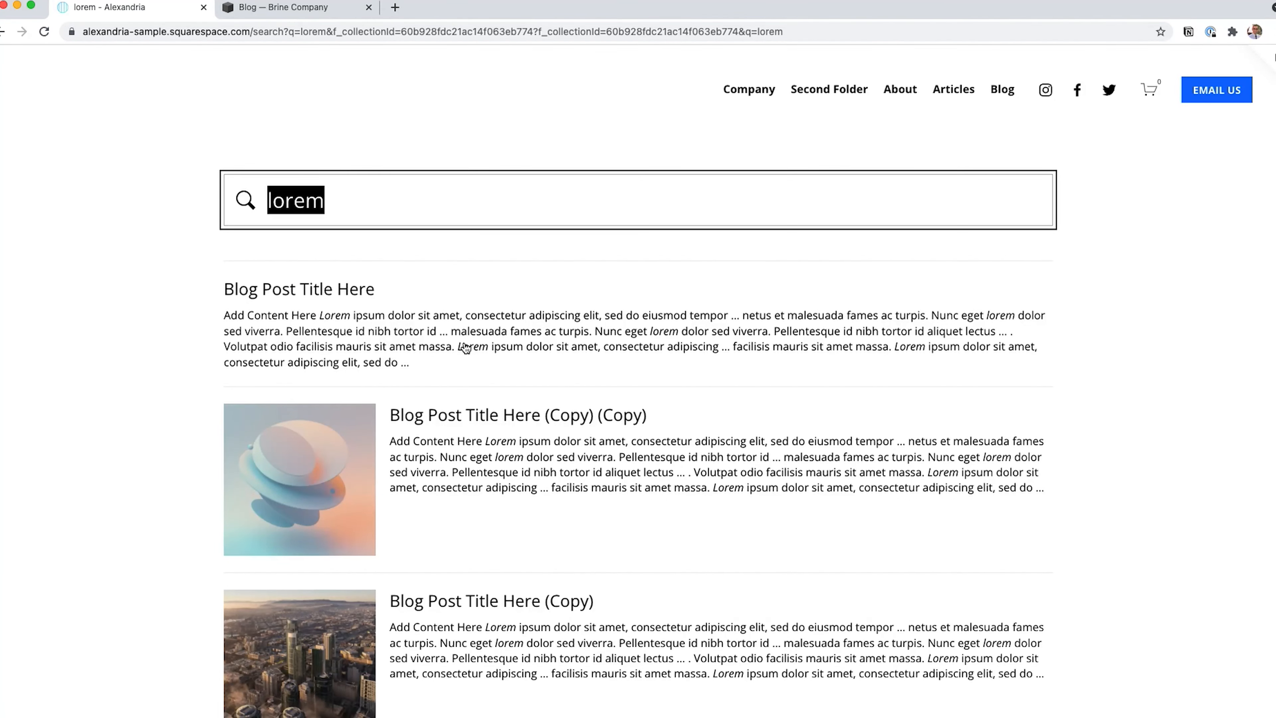
Step: Open alexandria-sample.squarespace.com/search in an incognito window and enter the site password on the lock screen
drag(249, 31, 283, 32)
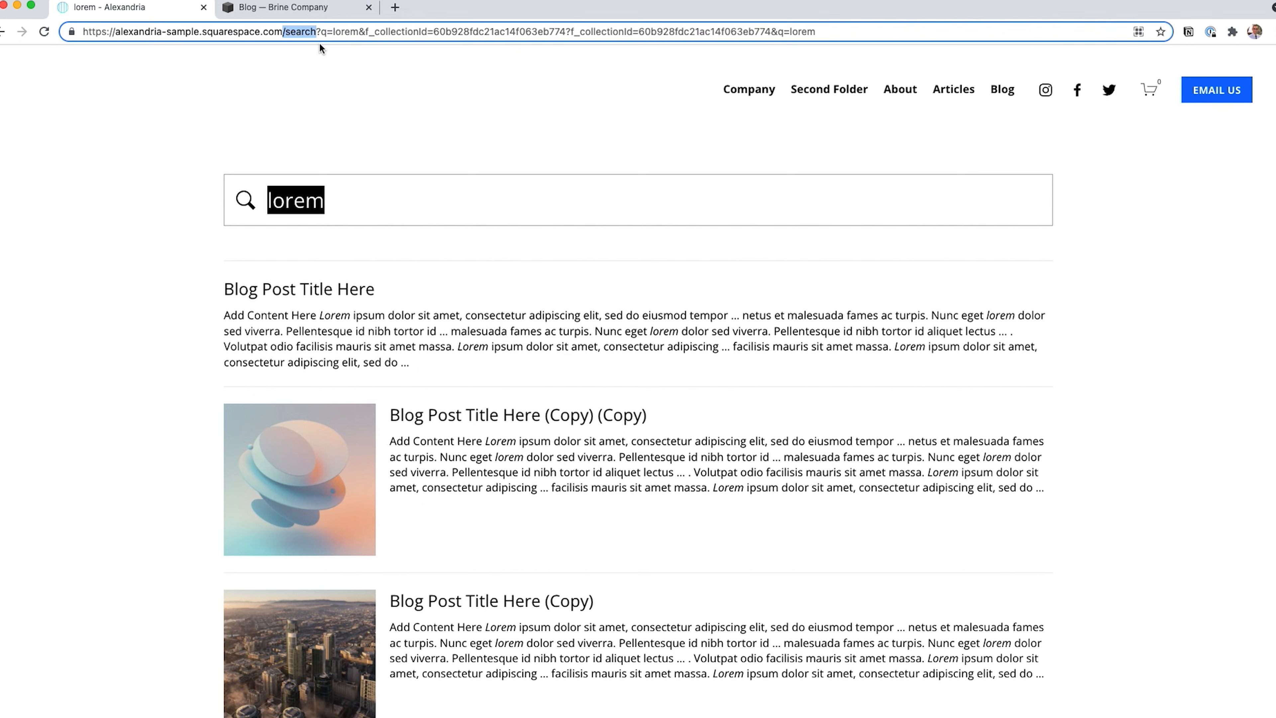
key(super+shift+n)
text(https://alexandria-sample.squarespace.com/search)
key(Return)
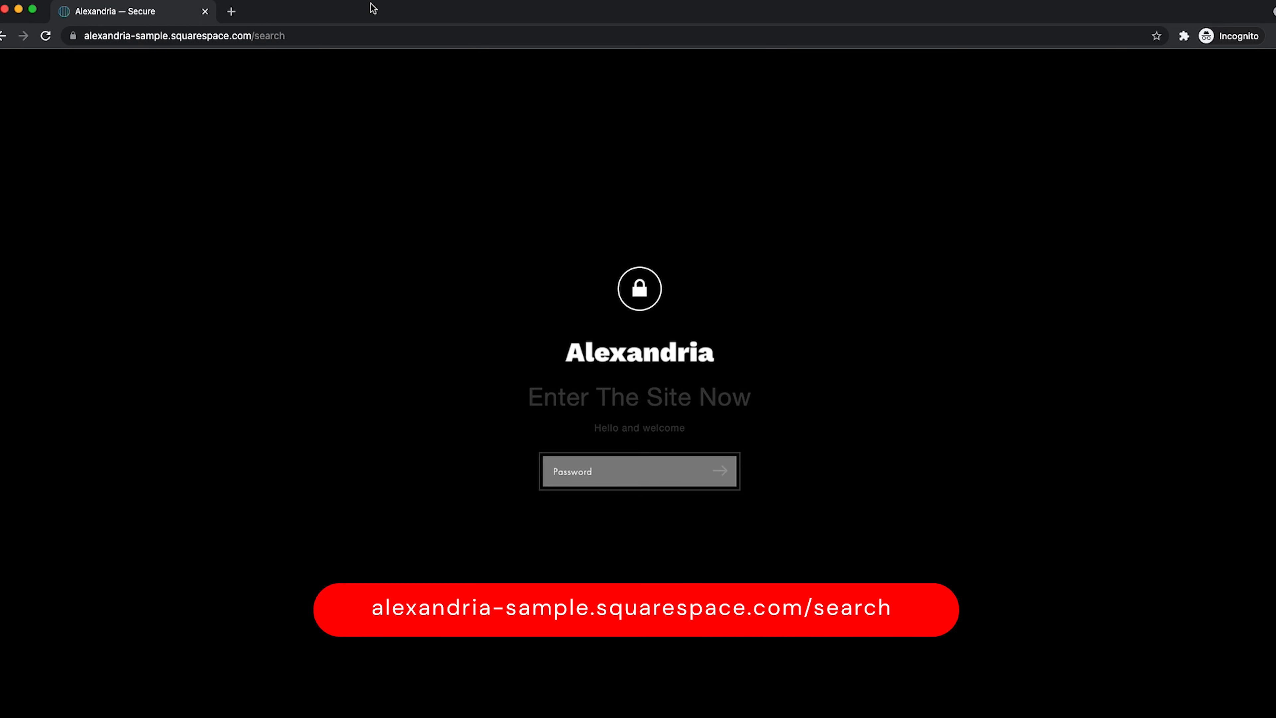
text(*******)
key(Return)
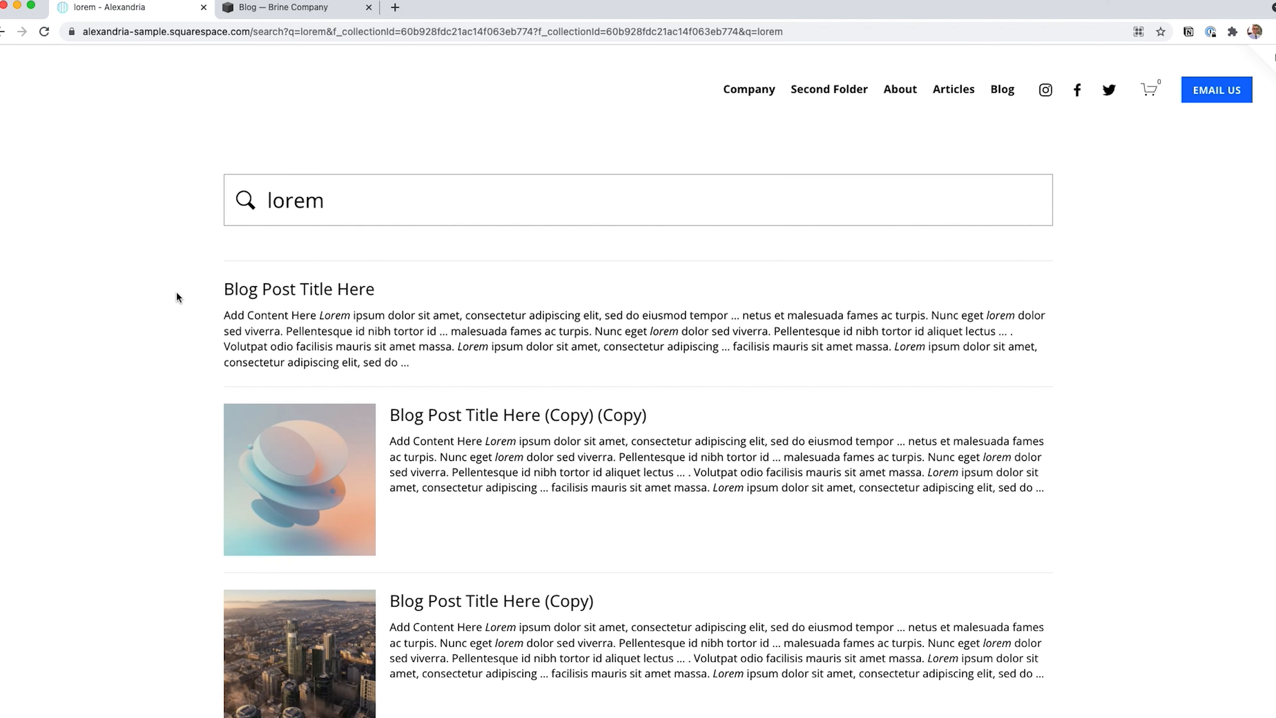
Step: Go to the Alexandria home page in the site editor, and open the home page of the Brine Company site
key(Escape)
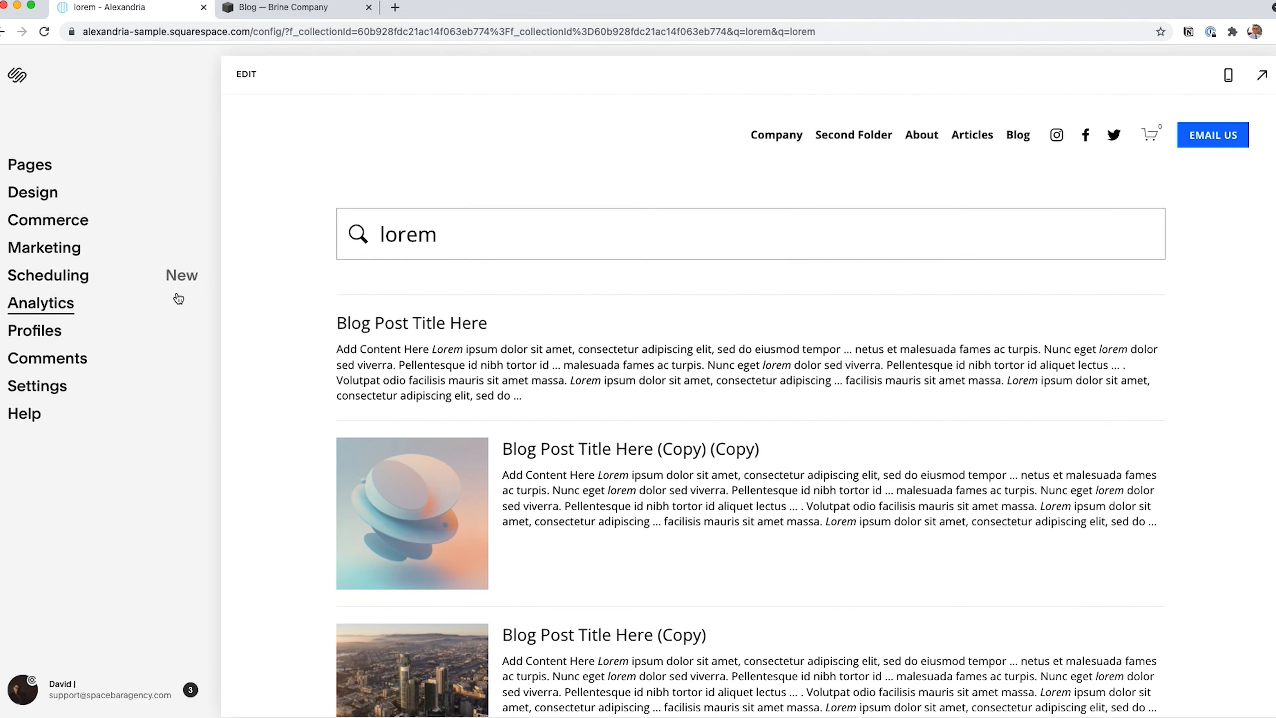
click(331, 142)
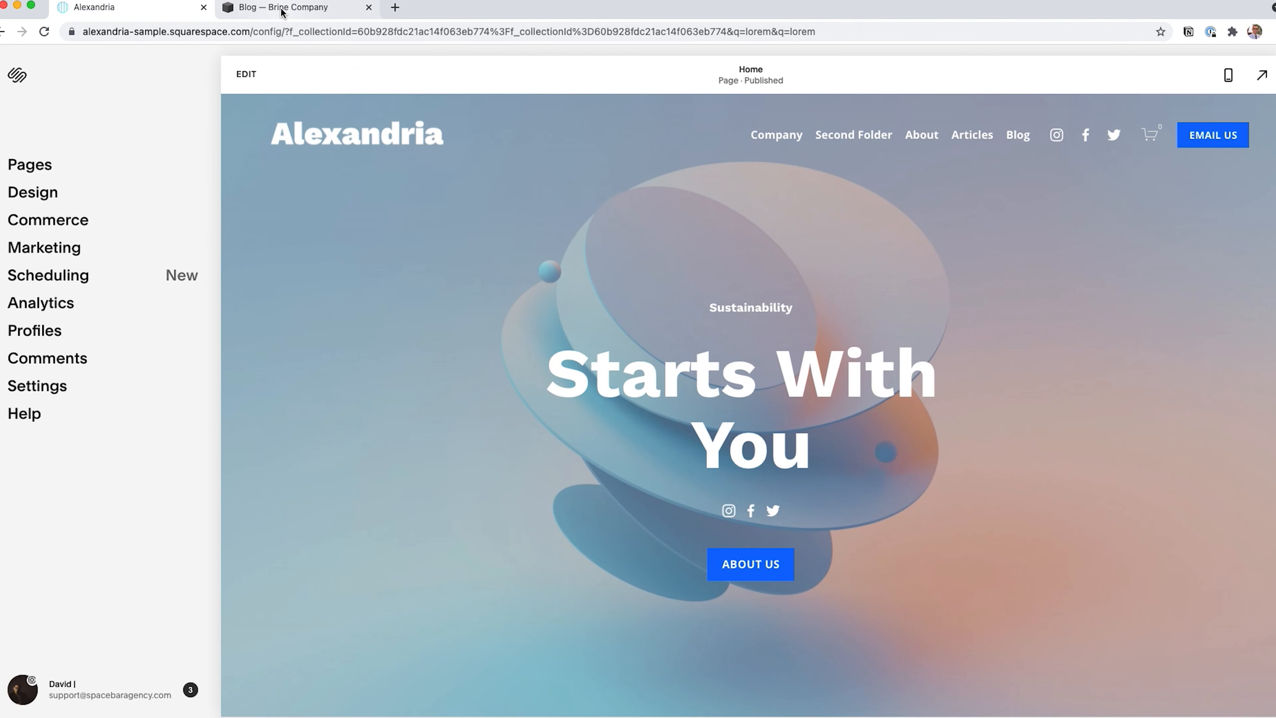
click(281, 11)
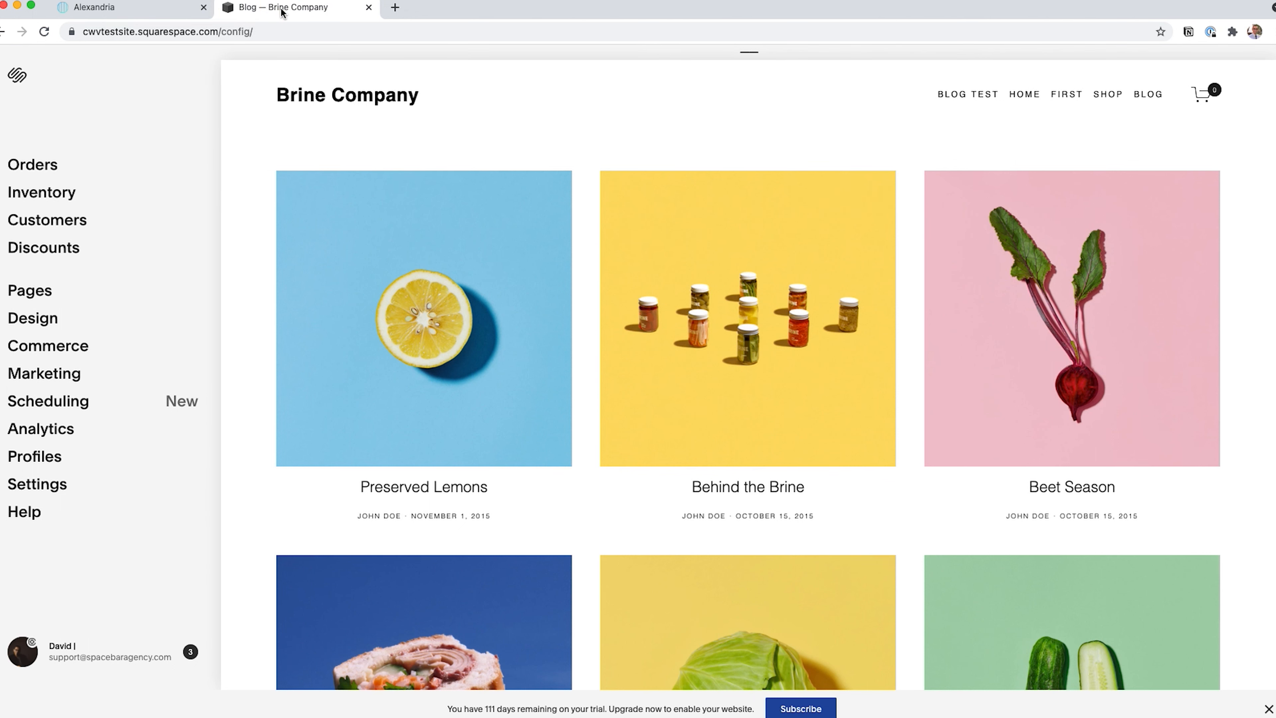
click(391, 102)
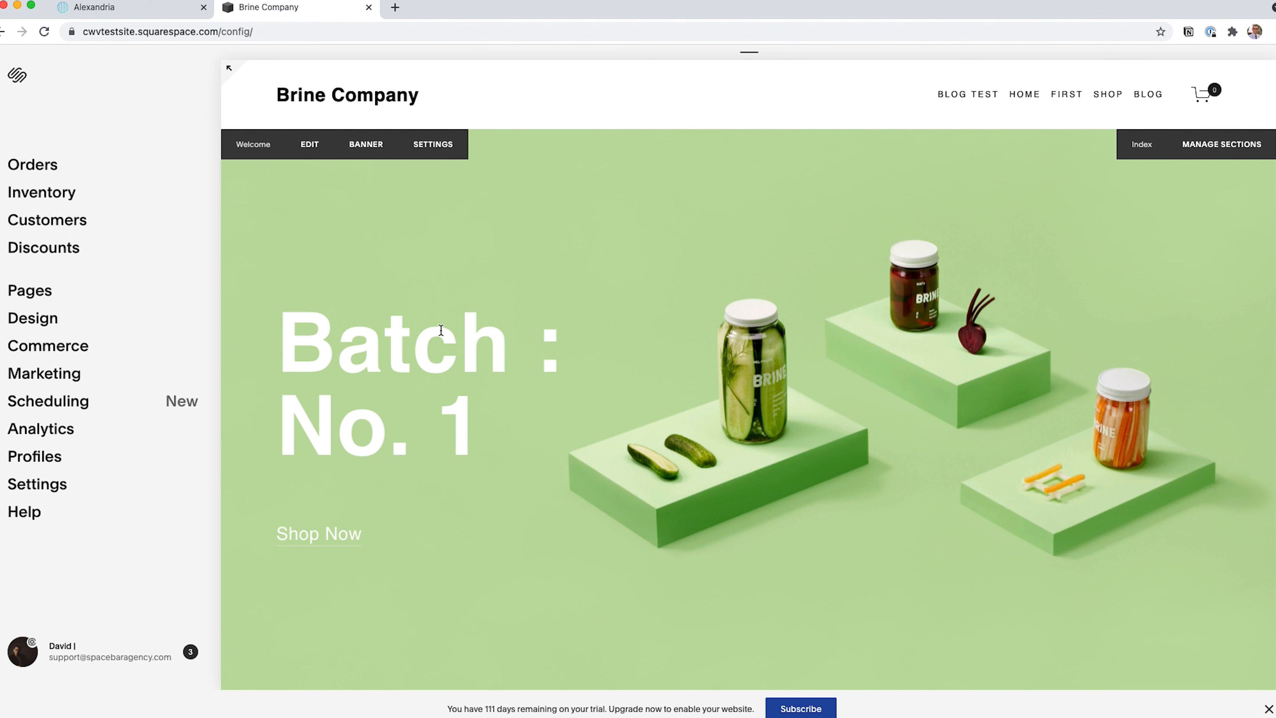
Step: Add a Search block below the paragraph text in the home page's About section and open its display settings
scroll(469, 333, down, 7)
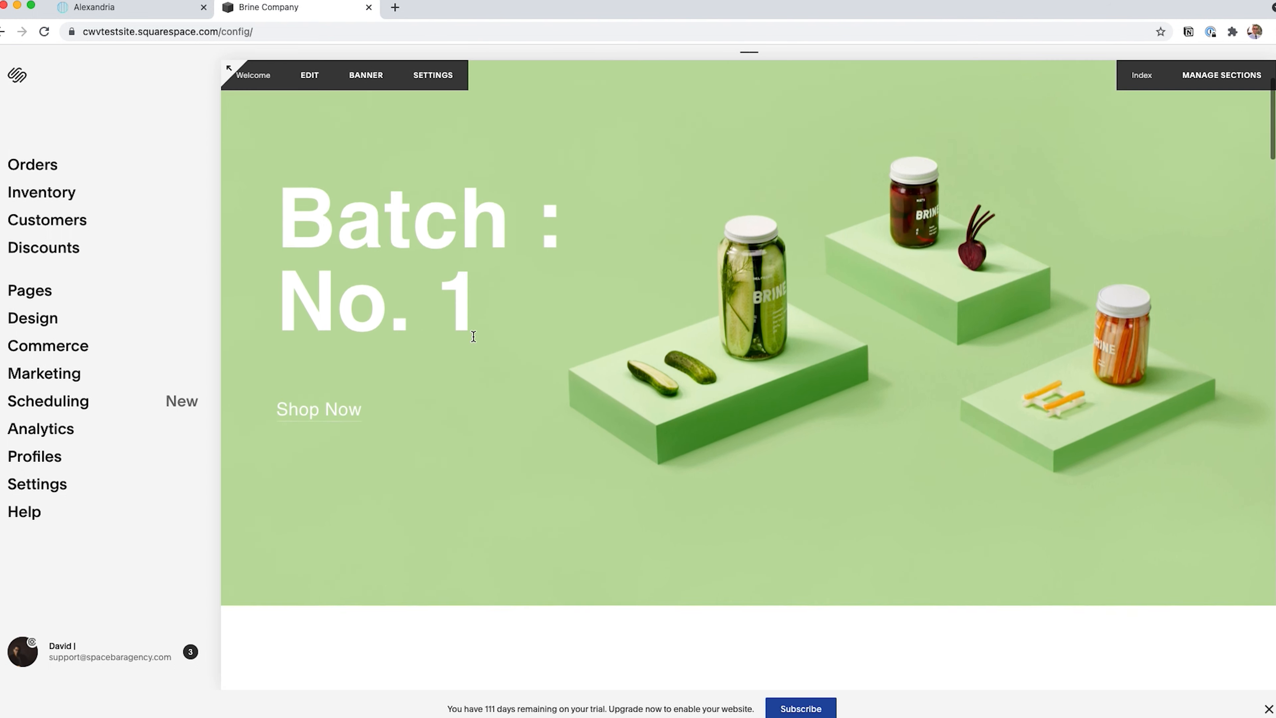
scroll(473, 336, down, 2)
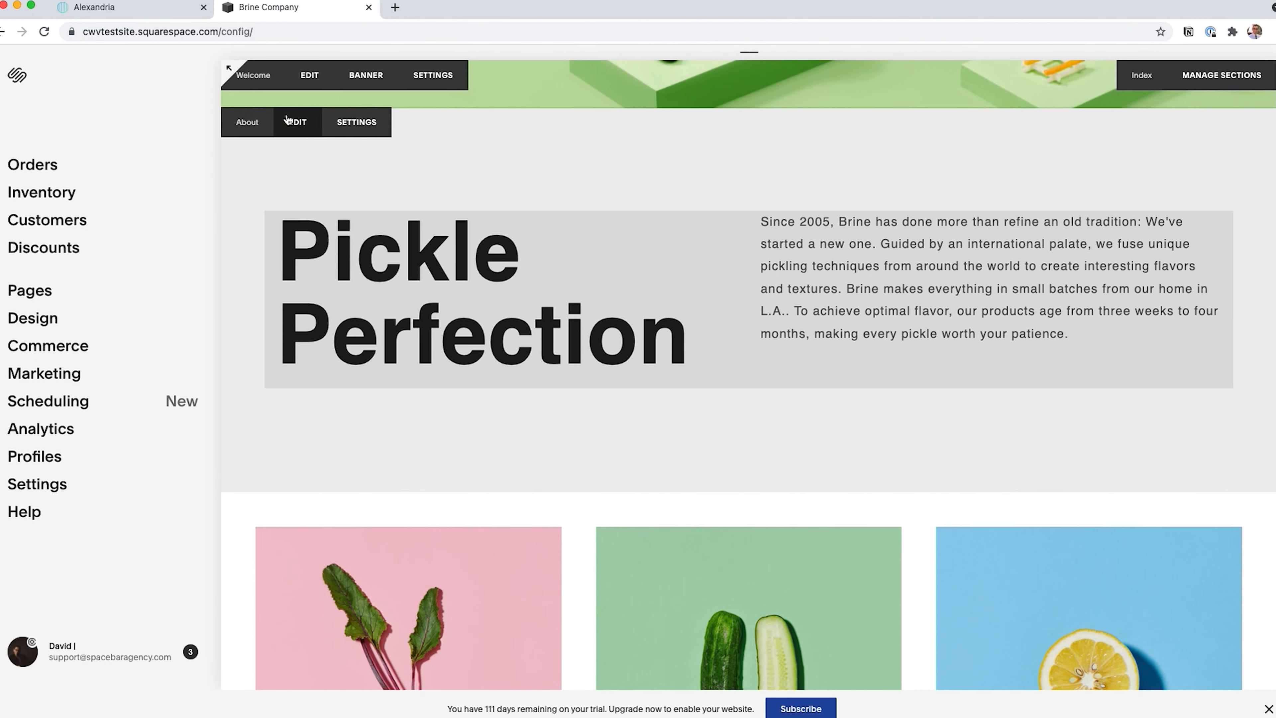
click(295, 121)
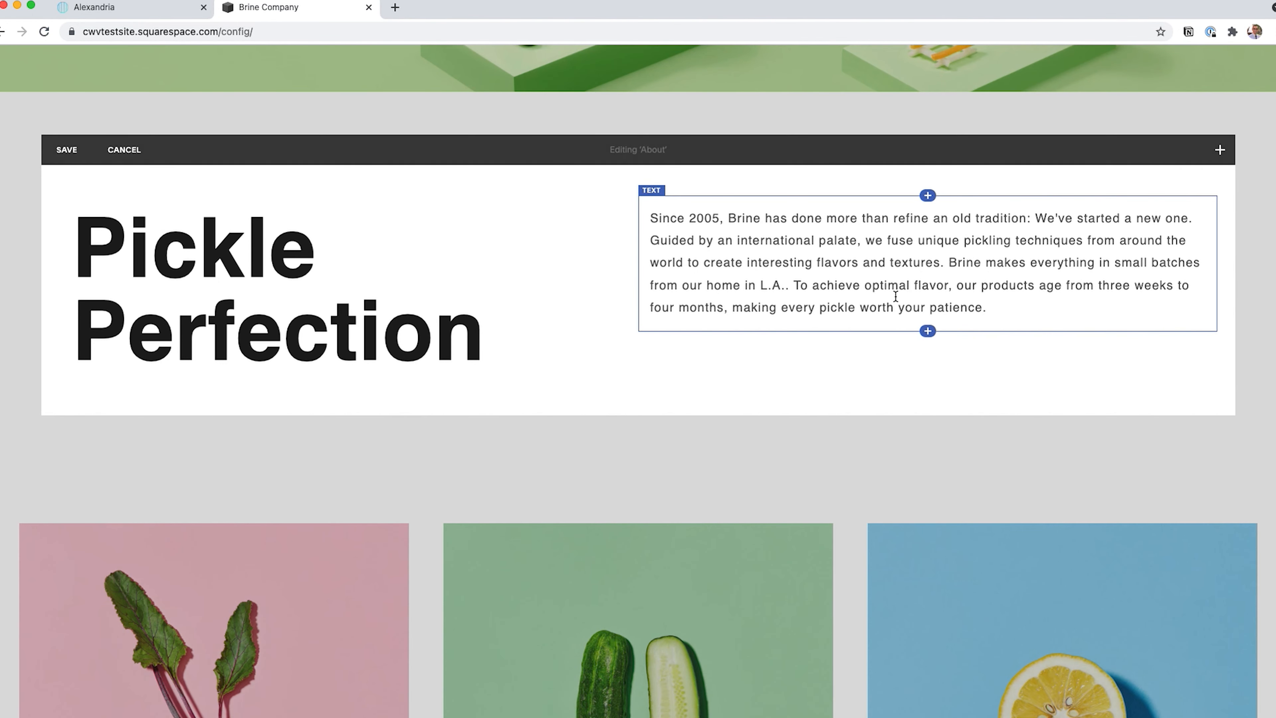
click(927, 331)
click(1145, 179)
text(sear)
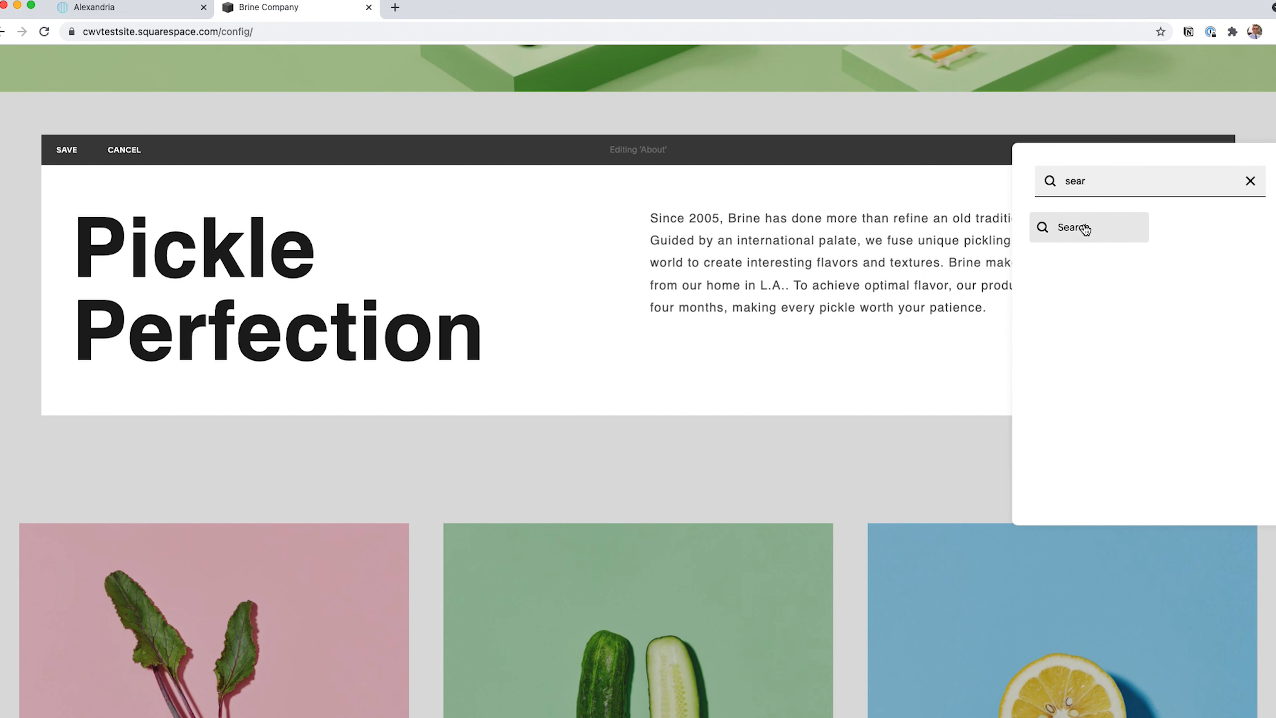
click(1085, 229)
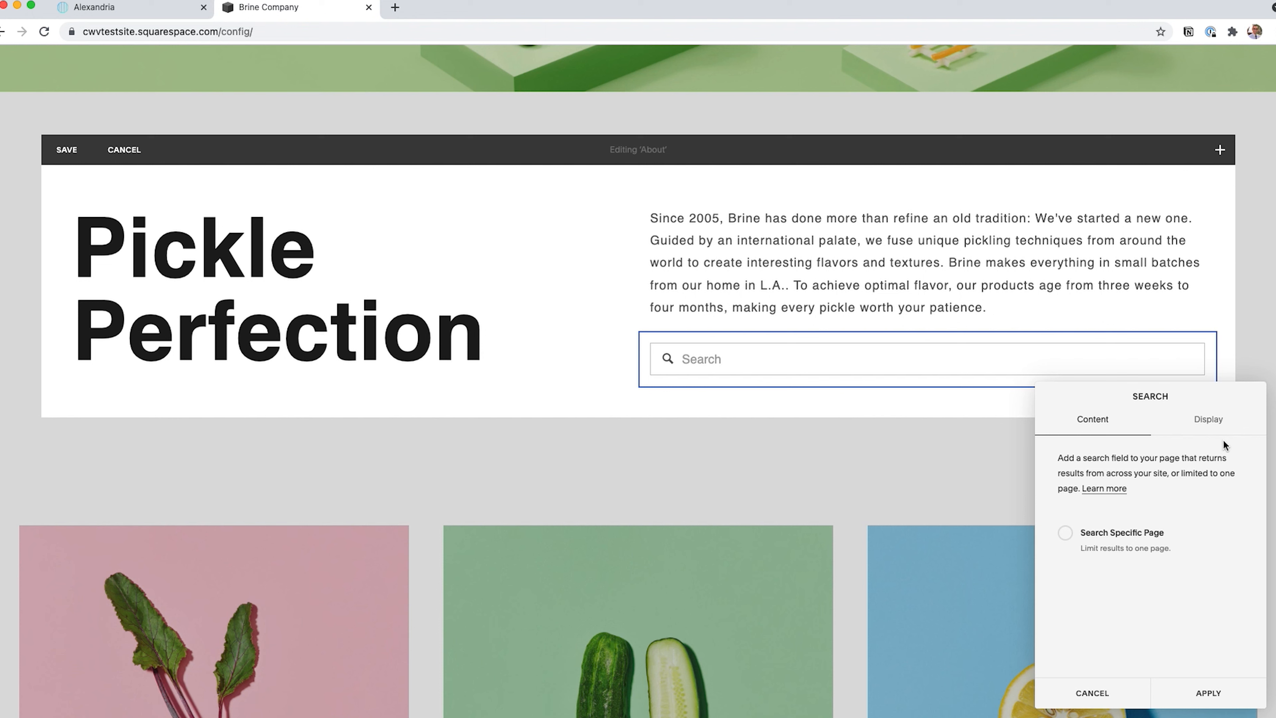
click(1213, 426)
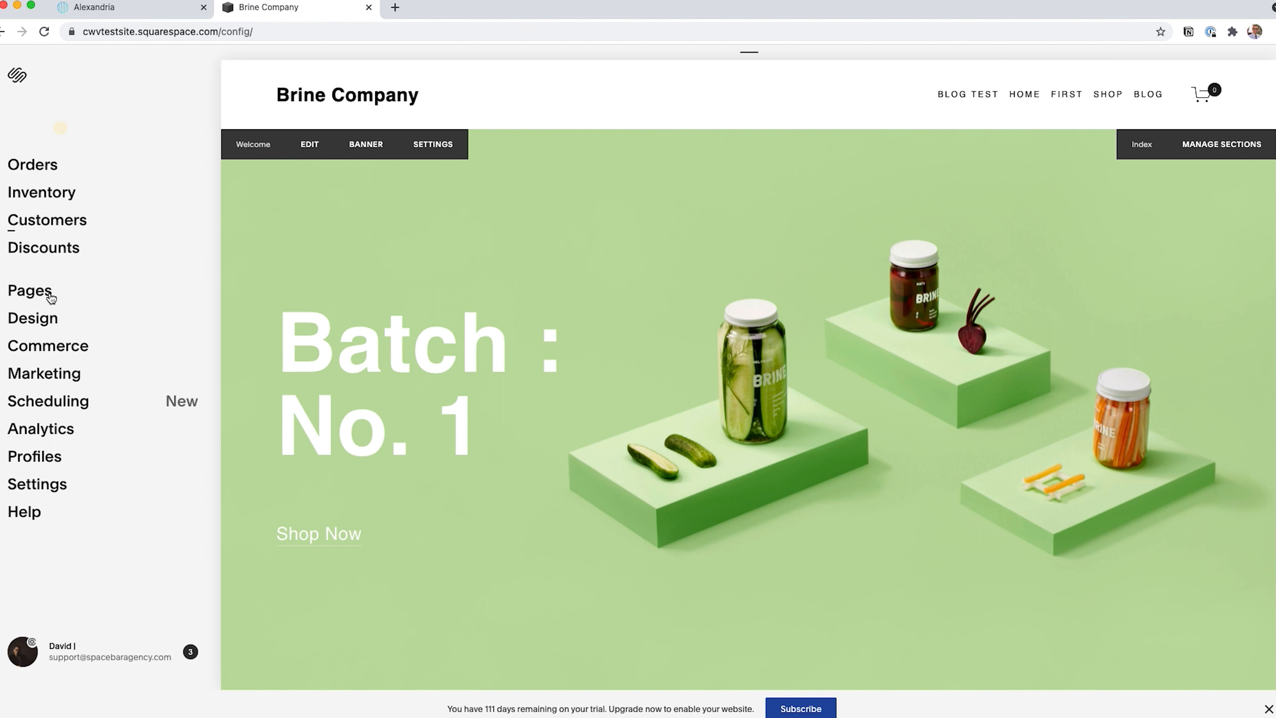
Step: Set the header's Search Position to Top Right in the Brine Company site styles
click(40, 321)
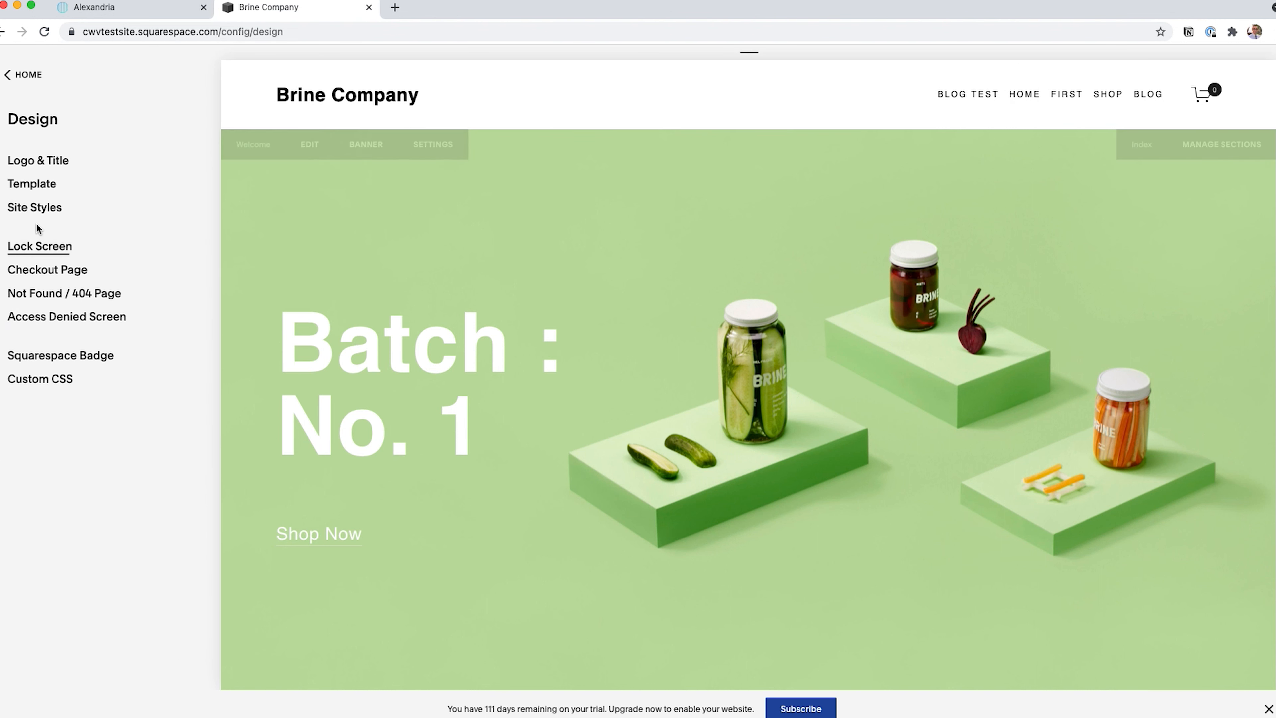
click(37, 211)
scroll(64, 363, down, 7)
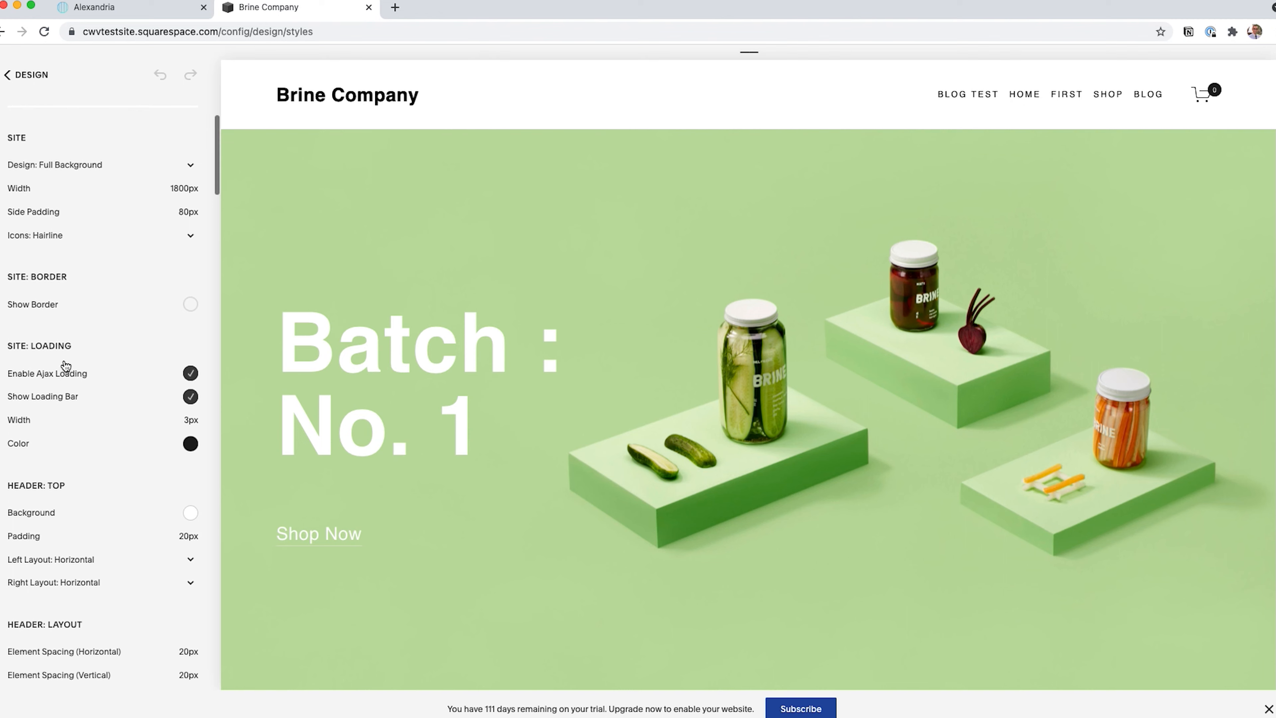
scroll(64, 362, down, 1)
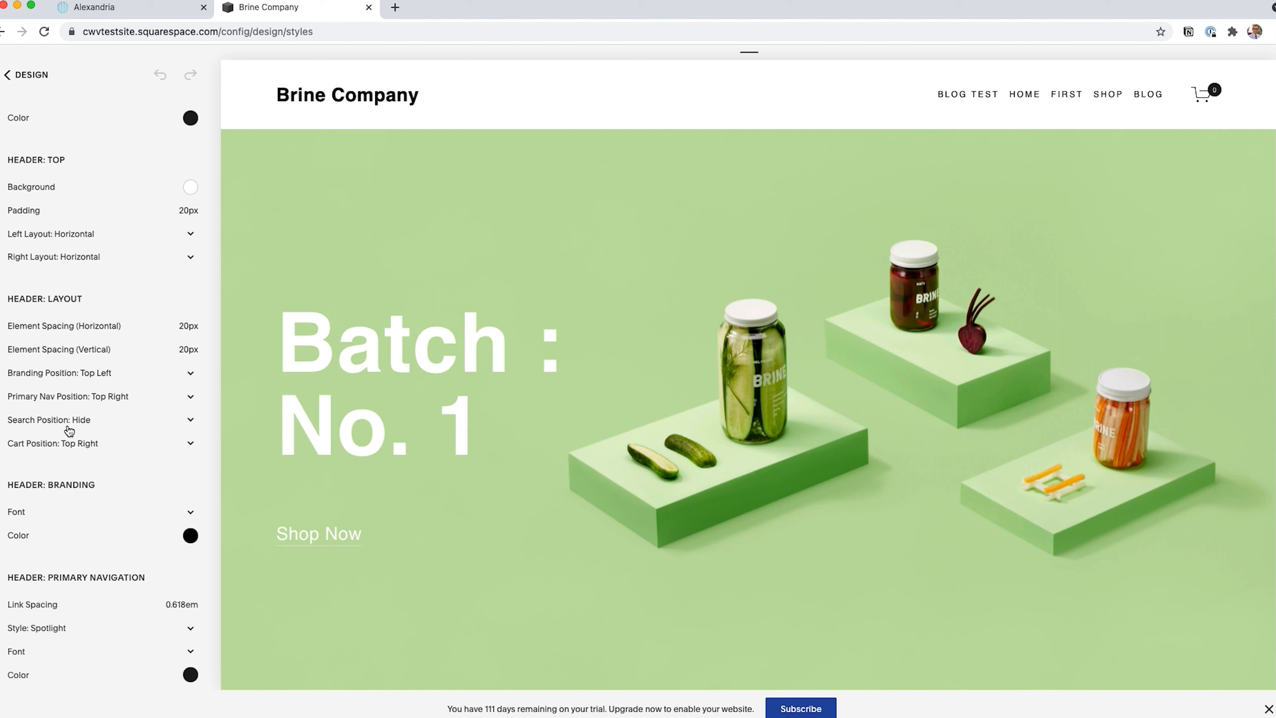
click(82, 428)
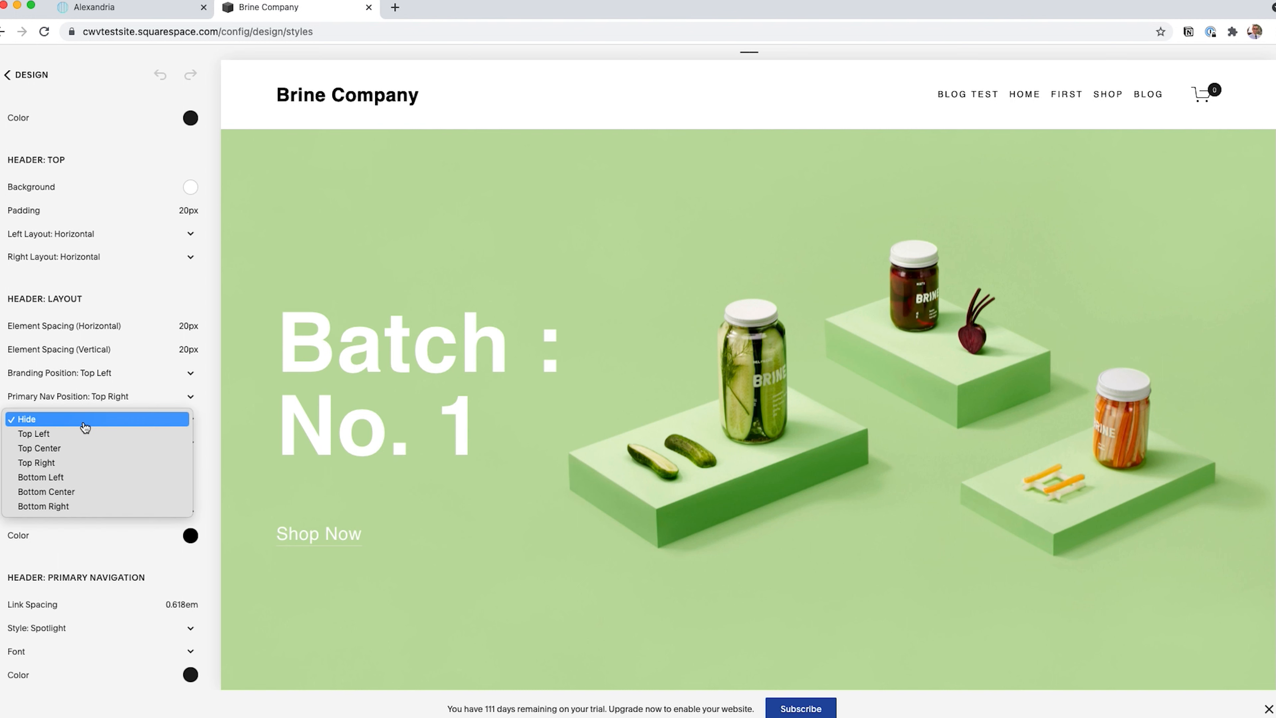
click(65, 465)
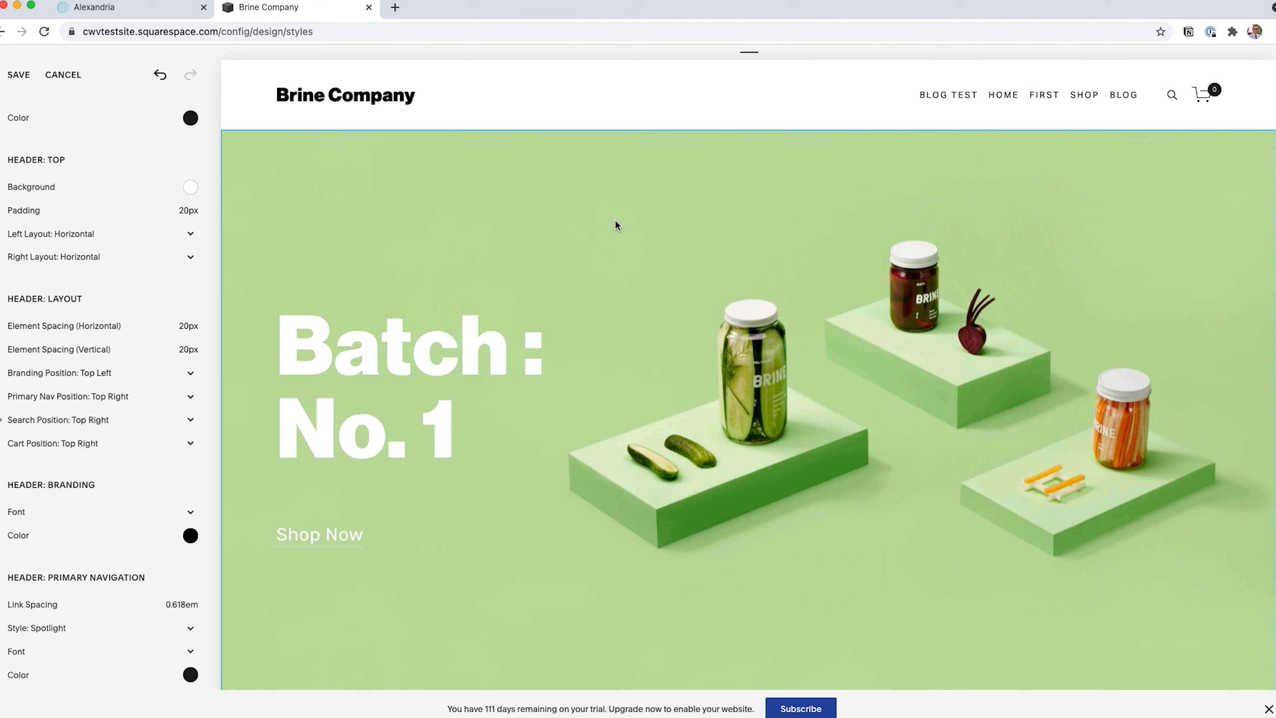
Step: Try the Underlined and Rectangle styles for the header search and return its style to Icon Only
scroll(89, 468, down, 7)
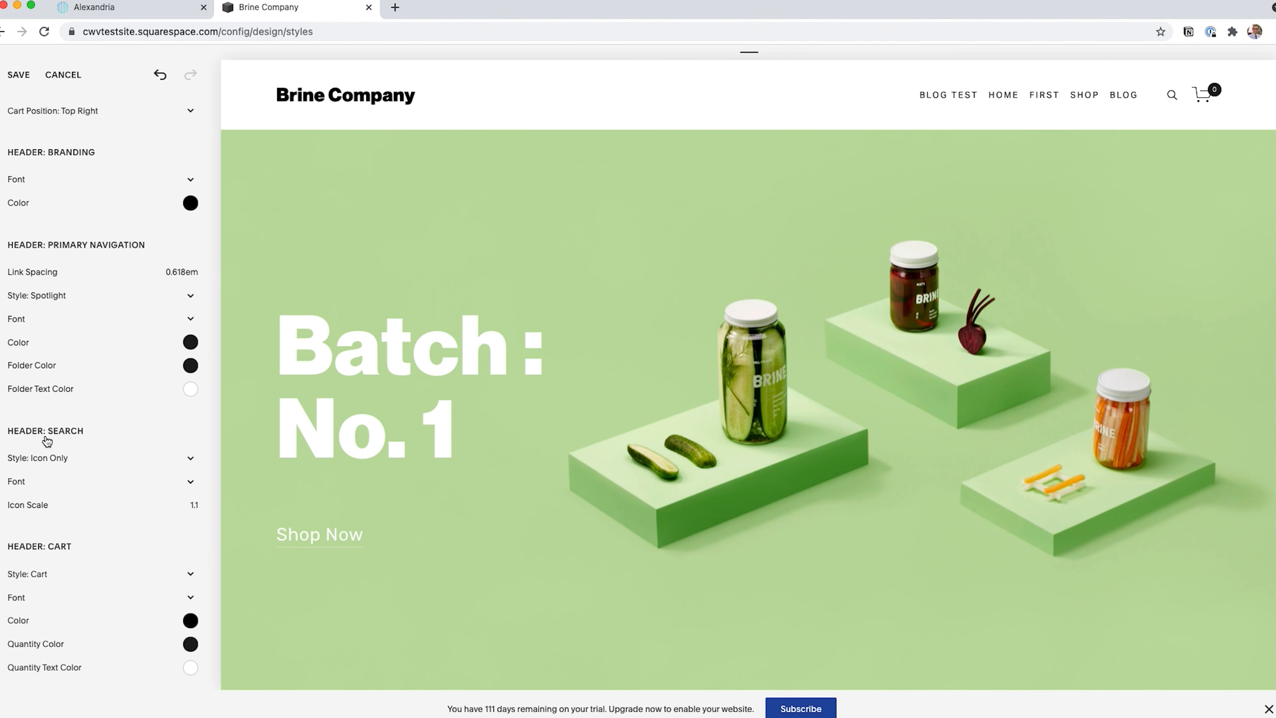
click(49, 457)
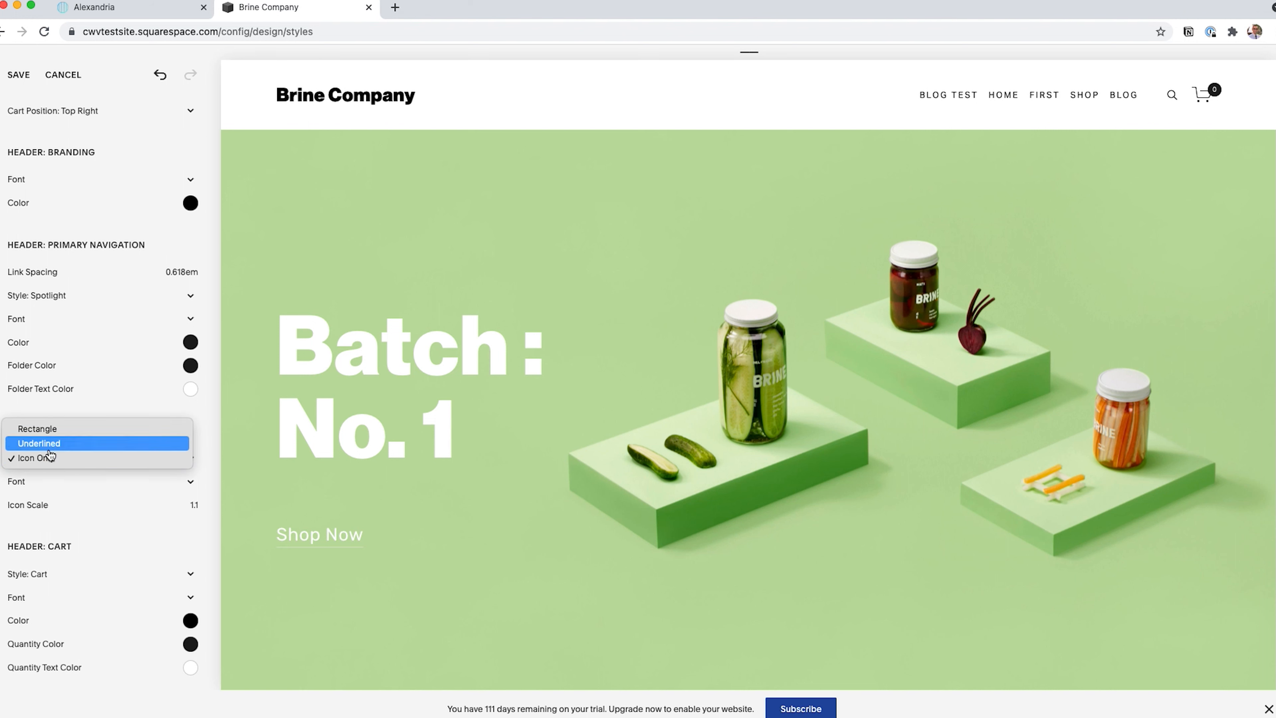
click(49, 443)
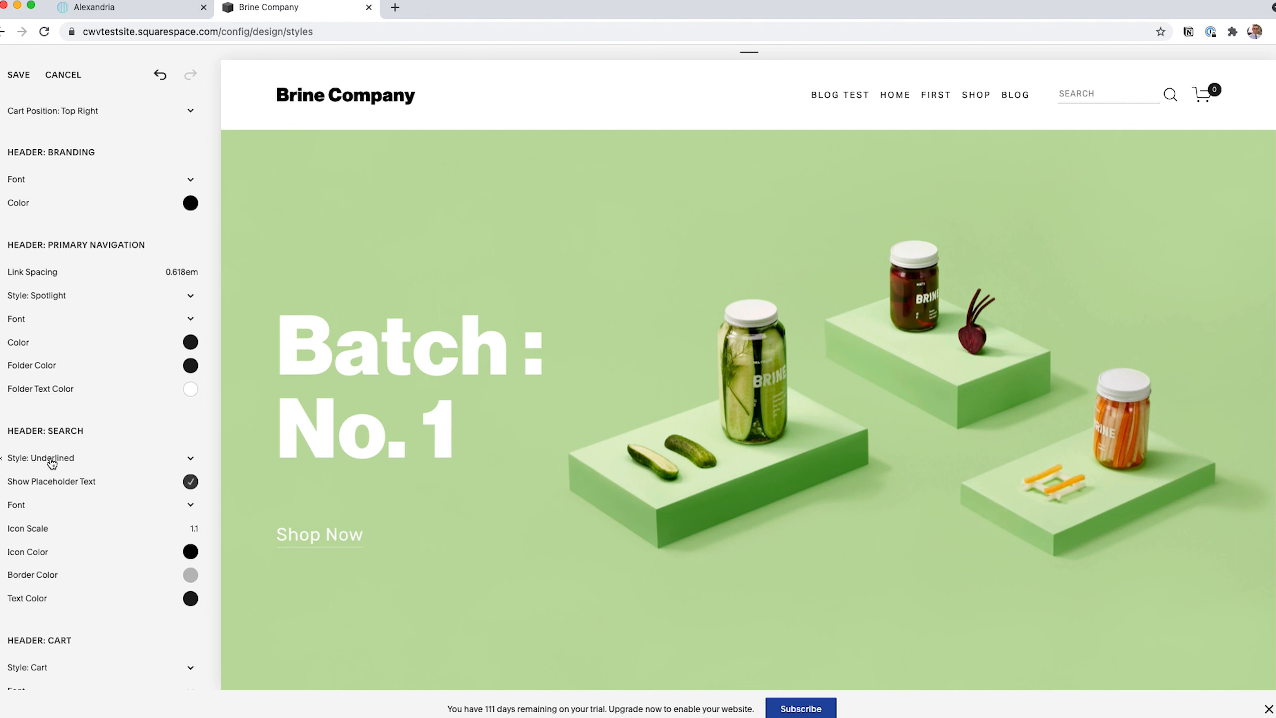
click(48, 456)
click(47, 446)
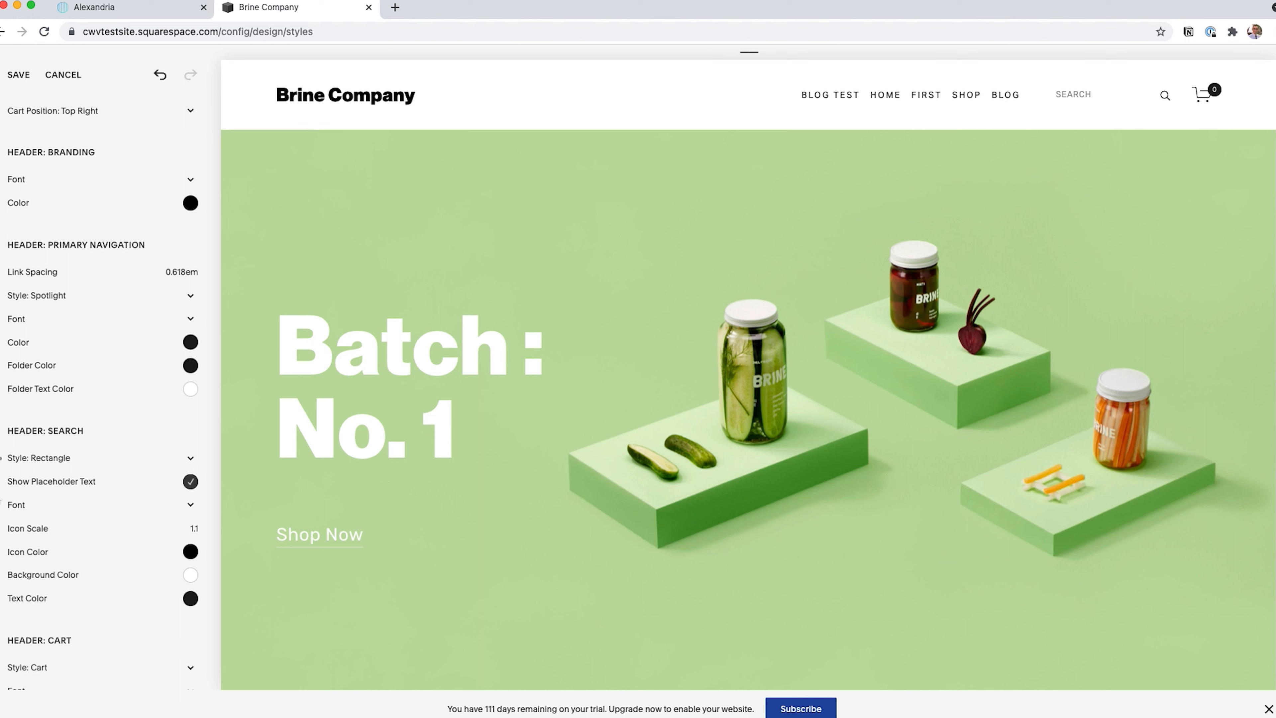
click(36, 461)
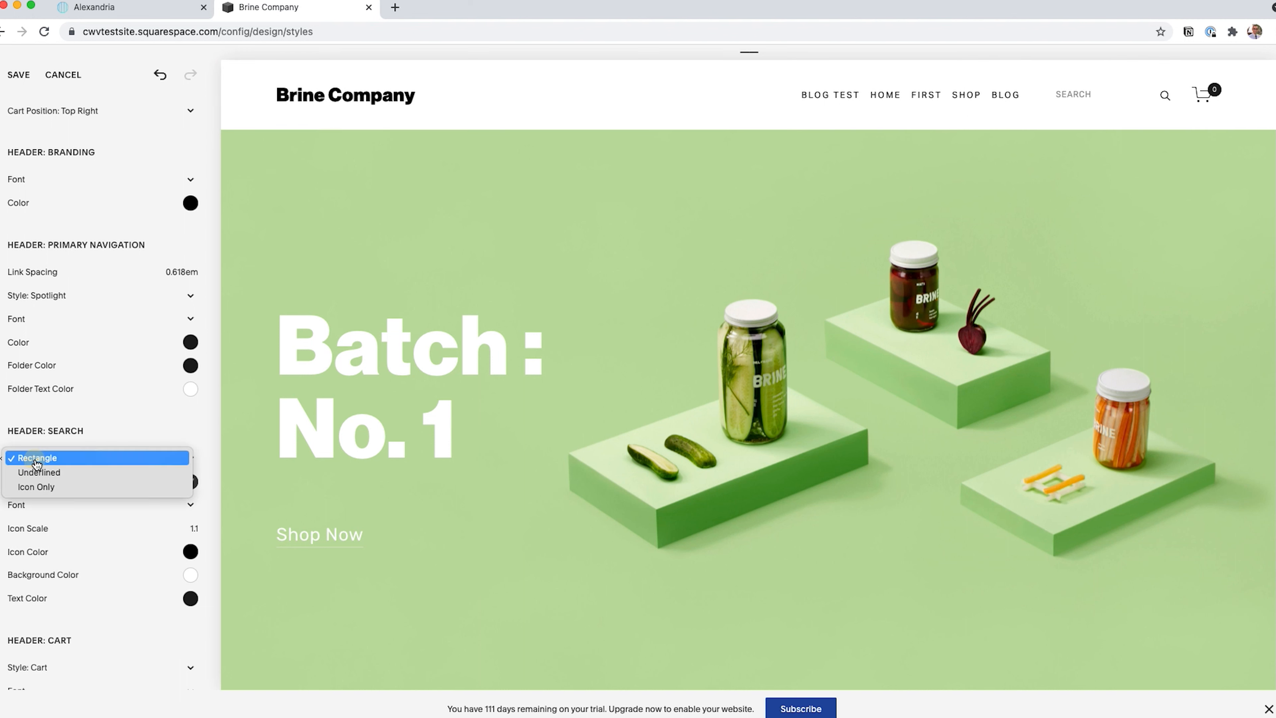
click(39, 486)
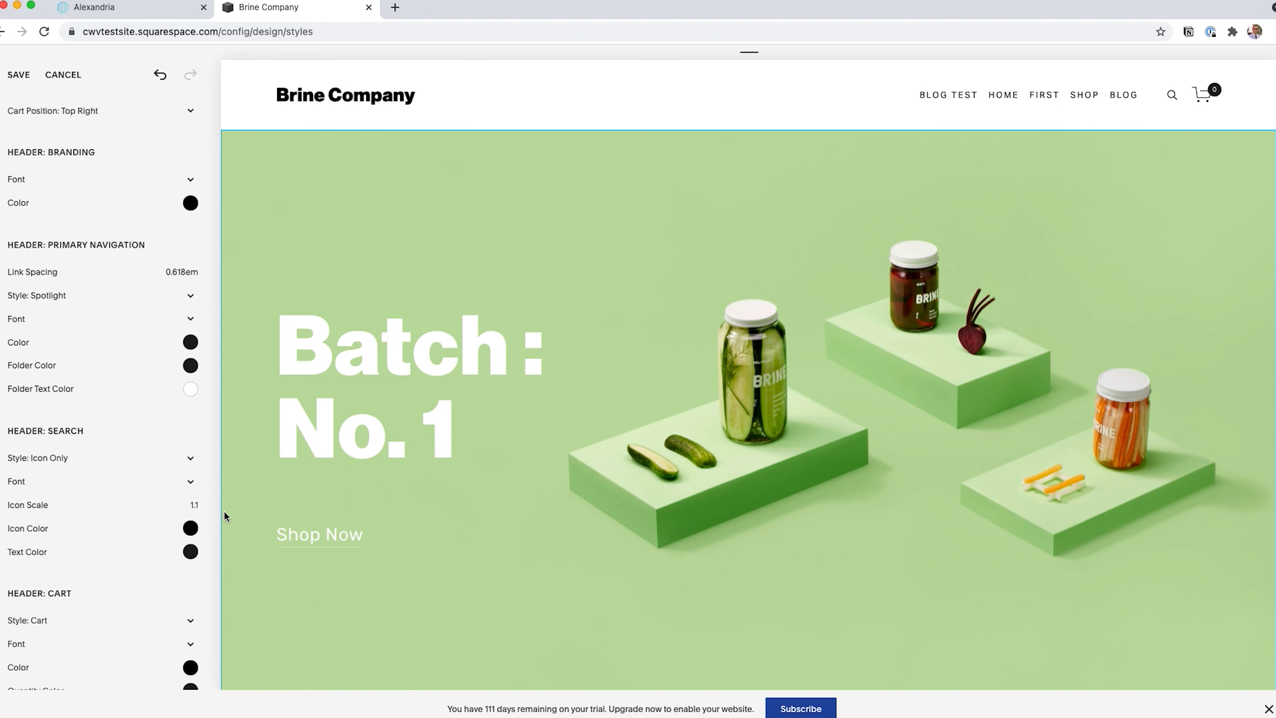
Step: Set the header search icon's scale to 1.4 and its color to grey, hsl(0, 0%, 48%)
key(Up)
key(Up)
key(Up)
key(Up)
key(Up)
key(Up)
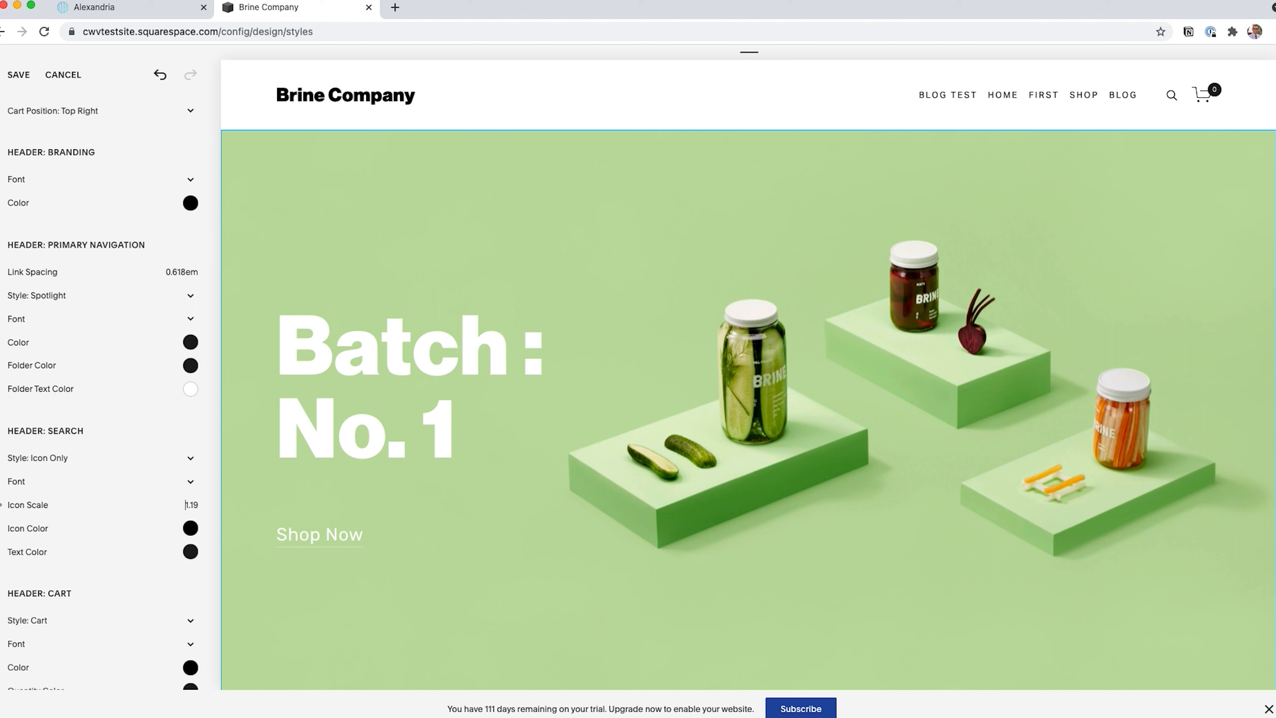
key(Up)
key(Up)
key(Up)
key(Up)
key(Up)
key(Up)
key(Up)
key(Up)
key(Up)
key(Up)
key(Up)
key(Up)
key(Up)
key(Up)
key(Up)
key(Up)
key(Up)
key(Up)
key(Up)
key(Up)
key(Up)
key(Up)
key(Up)
key(Up)
key(Up)
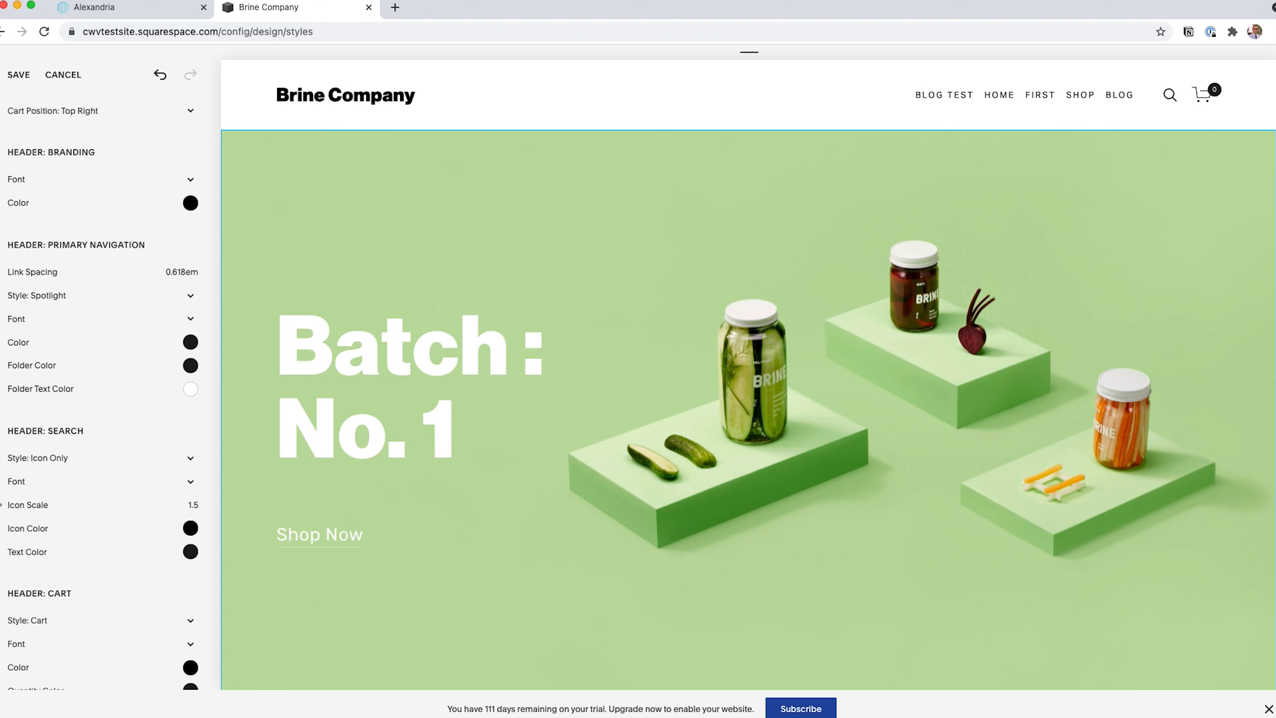
key(Down)
key(Down)
key(Down)
key(Down)
key(Down)
key(Down)
key(Down)
key(Down)
key(Down)
key(Down)
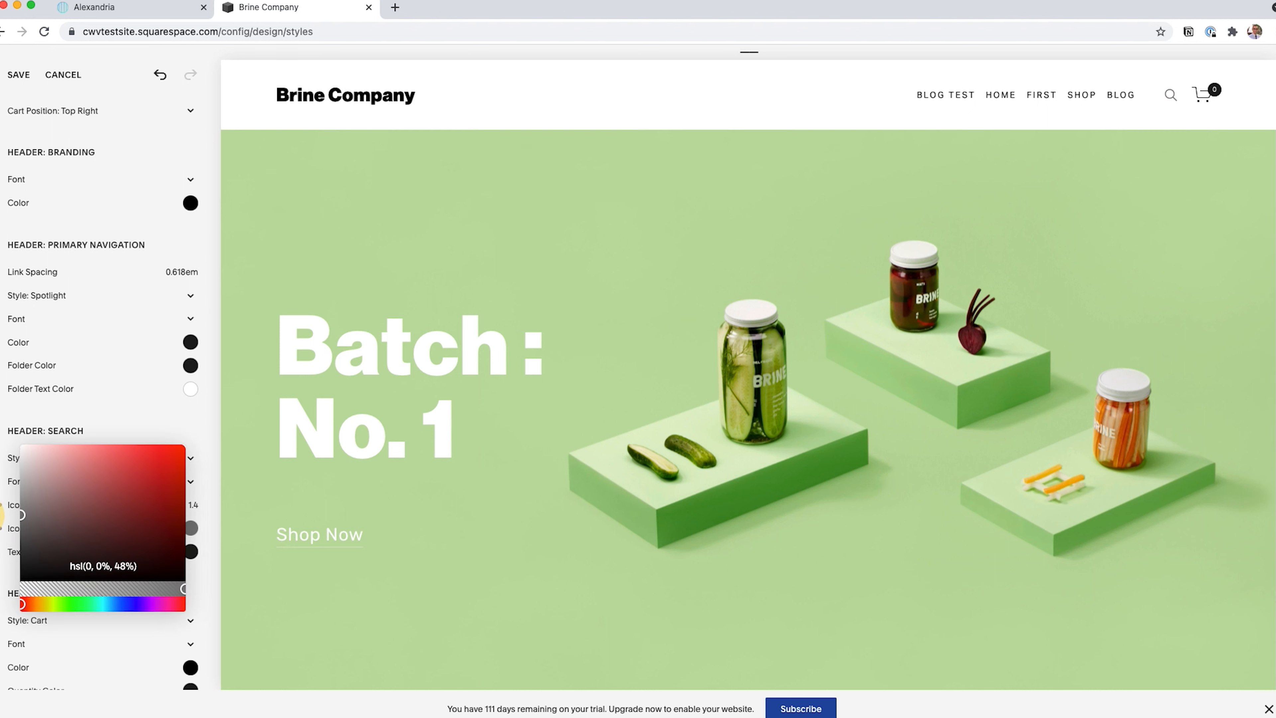
drag(21, 513, 21, 513)
click(192, 452)
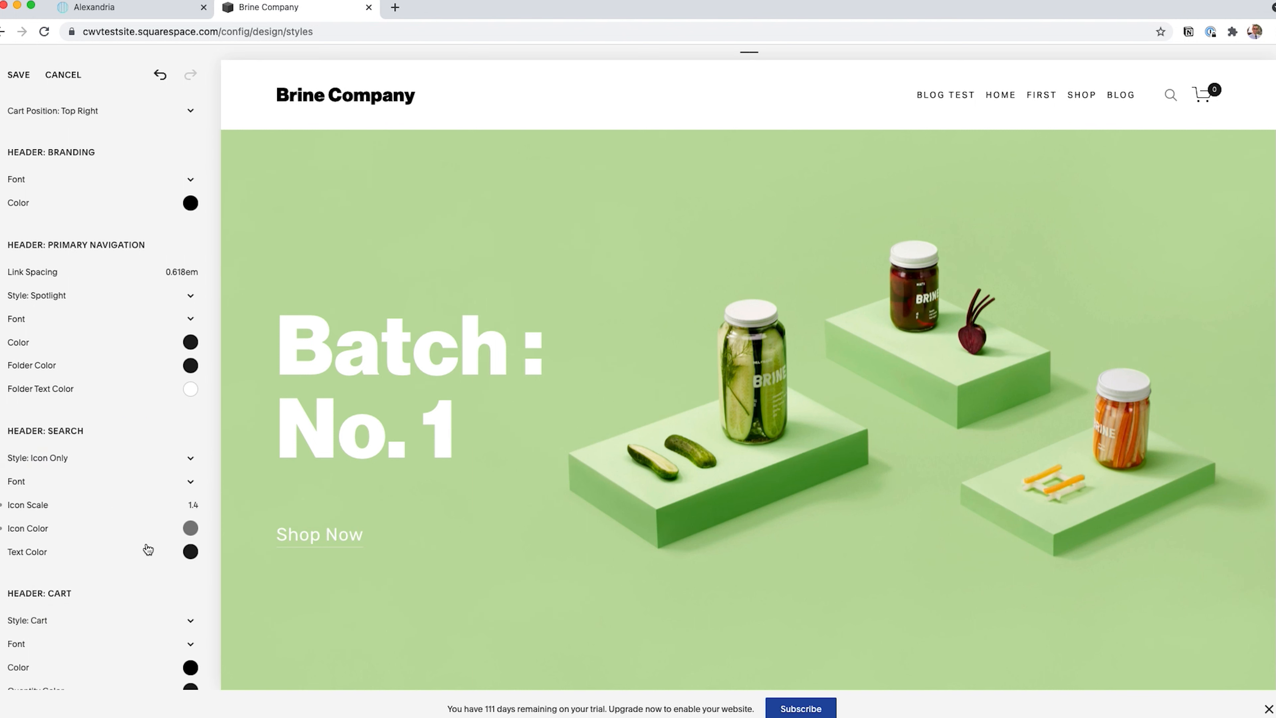
Step: Change the header search font to Aktiv Grotesk and save the site styles, returning to the main site menu
click(33, 485)
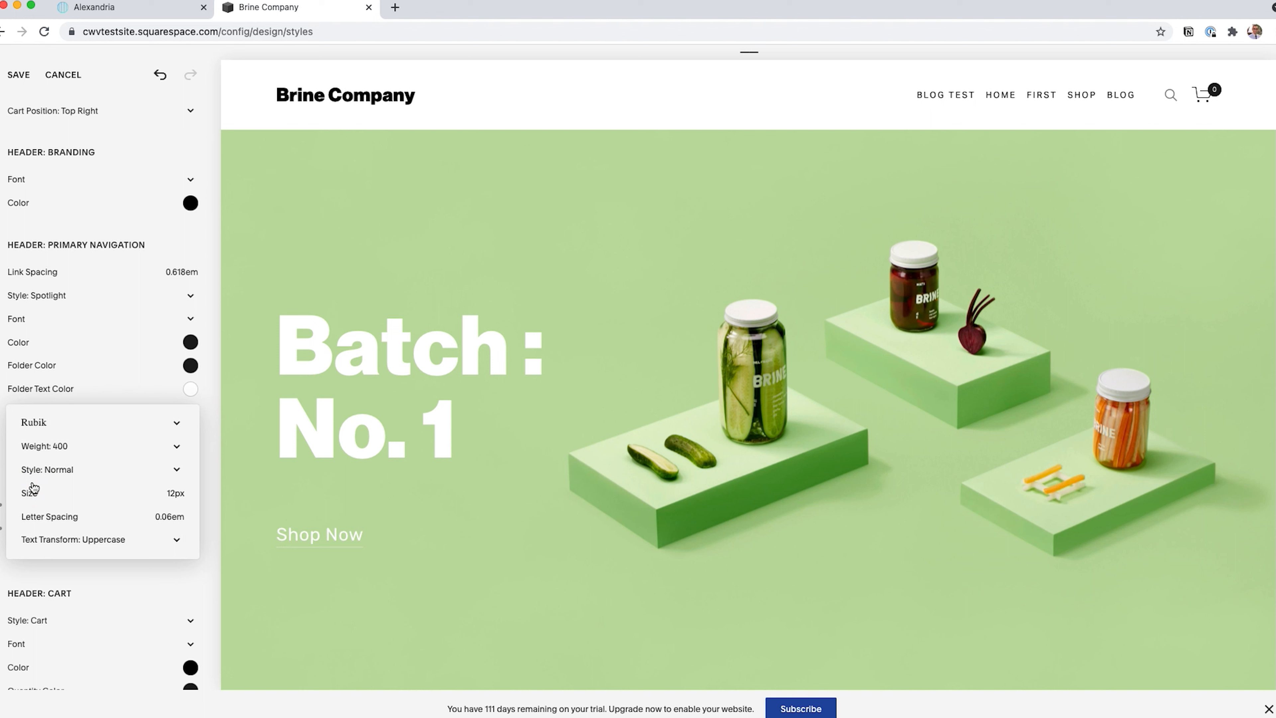
click(40, 423)
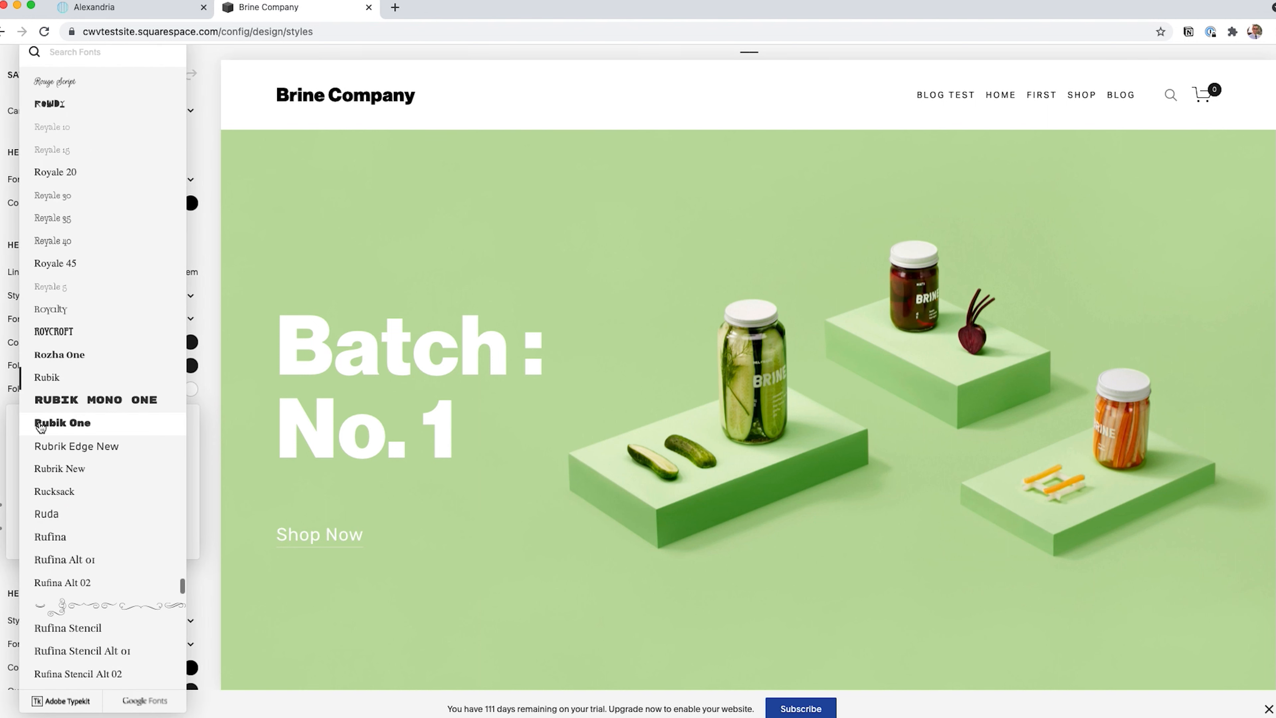
click(89, 53)
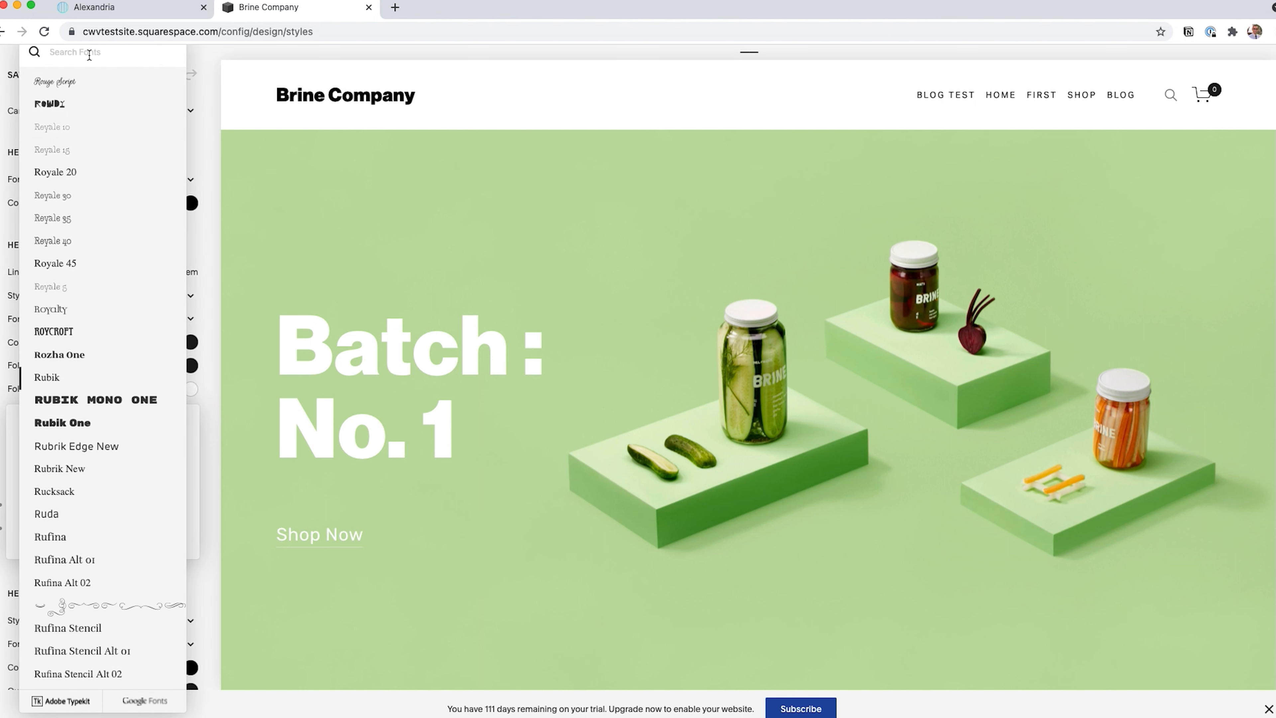
text(aktiv)
click(83, 100)
click(372, 265)
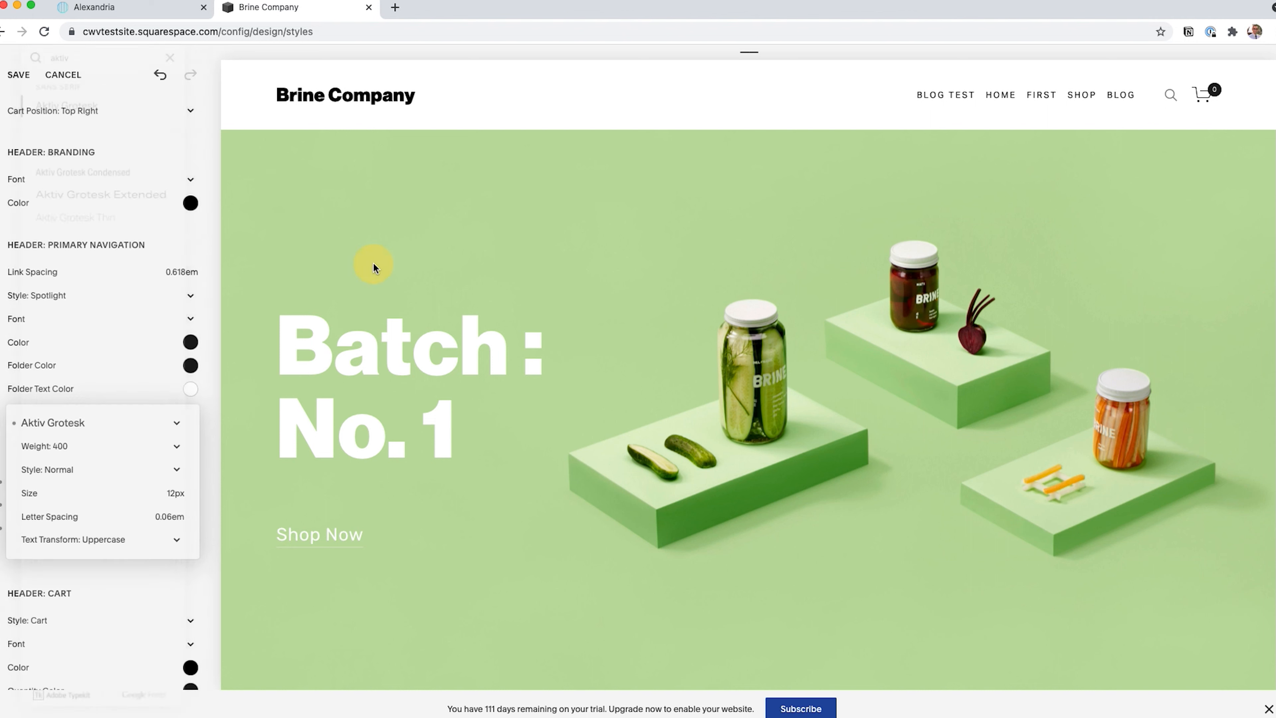
click(283, 367)
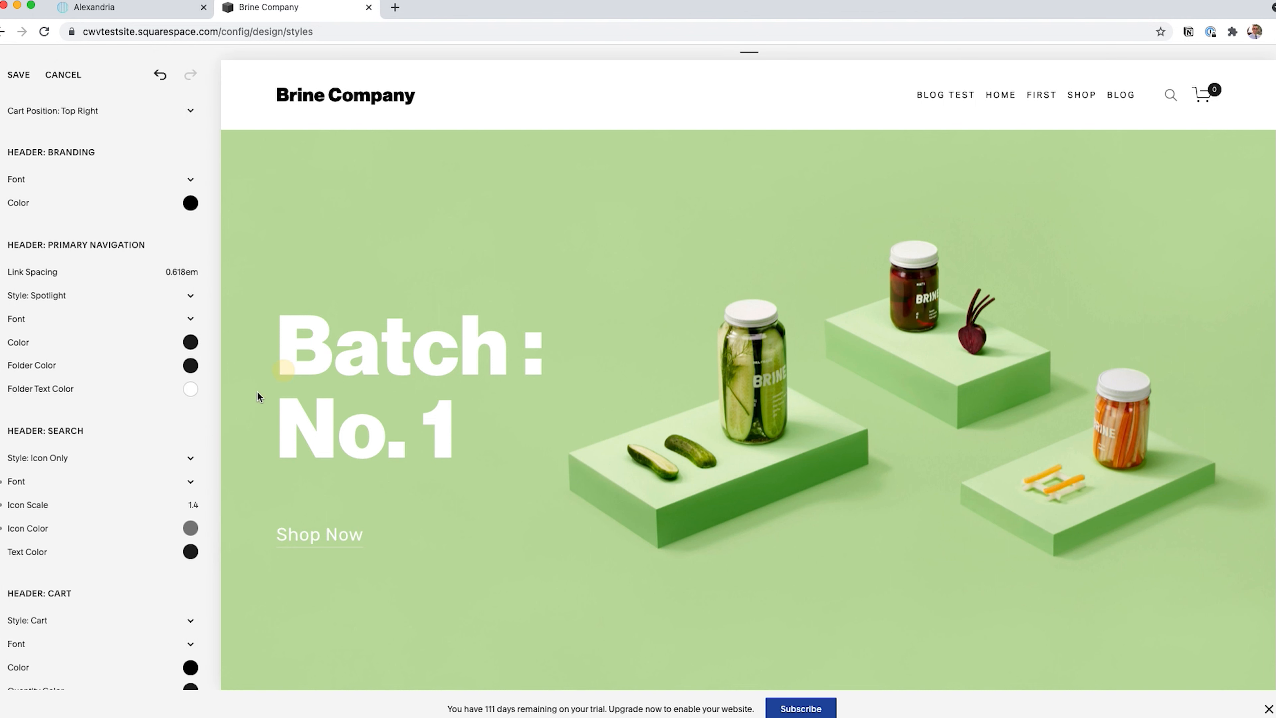
click(19, 75)
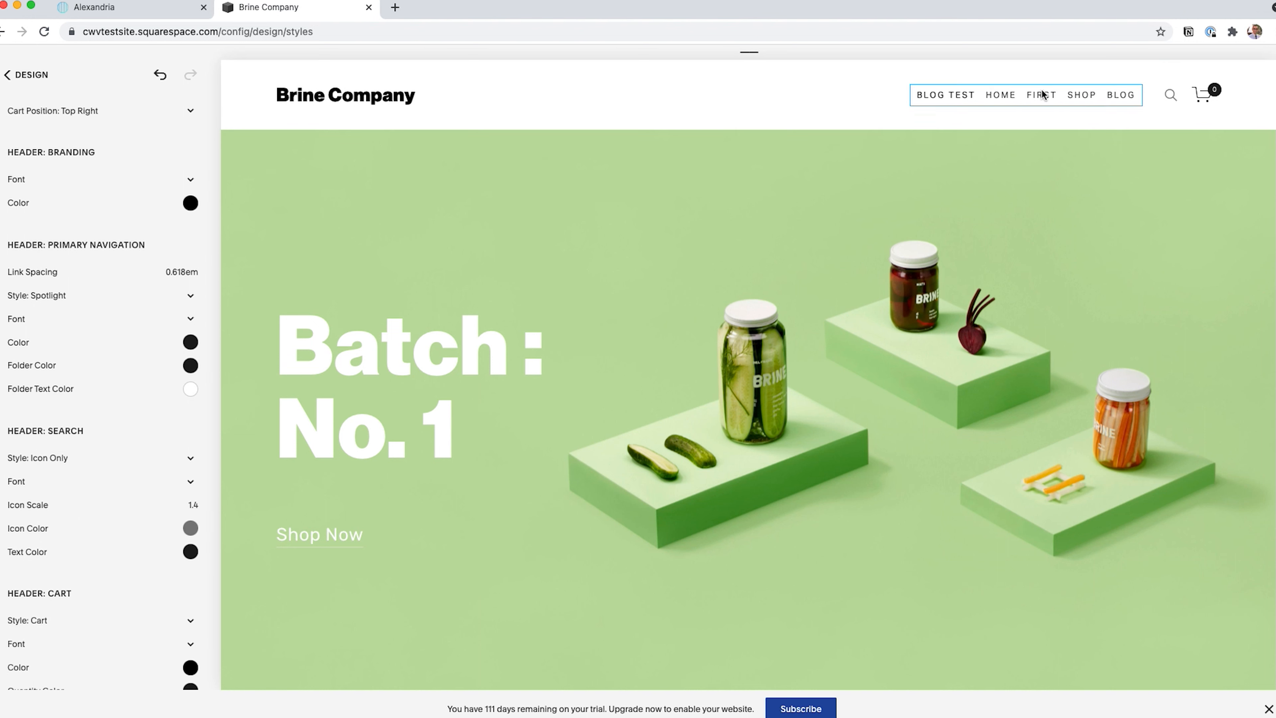
click(20, 78)
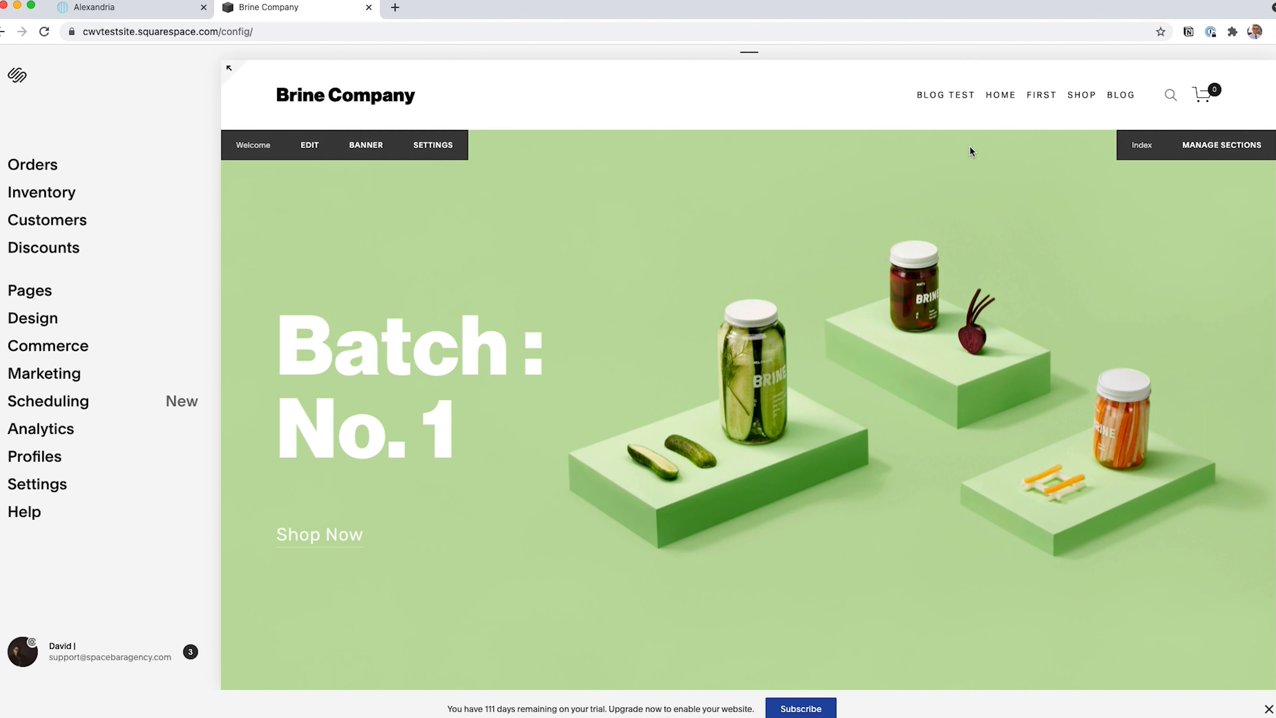
Step: Open the site's search page from the header search icon and search for "brine" in the full-screen view
click(1173, 102)
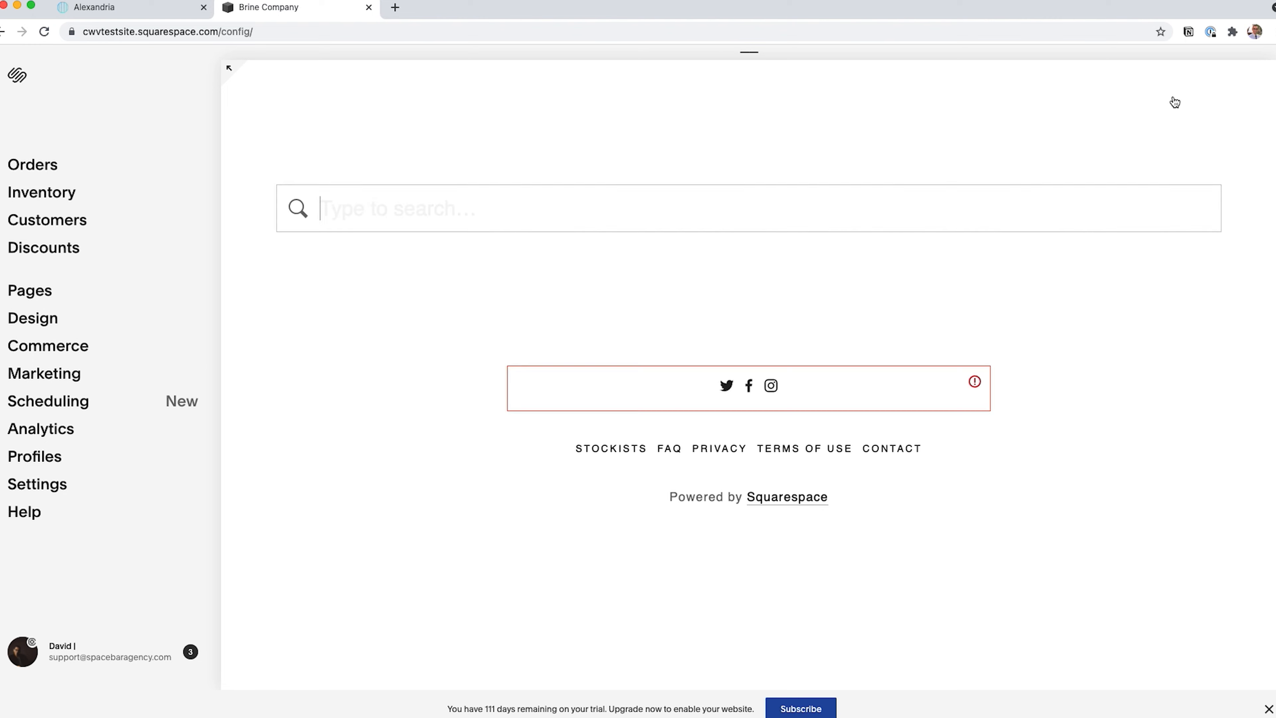
click(229, 67)
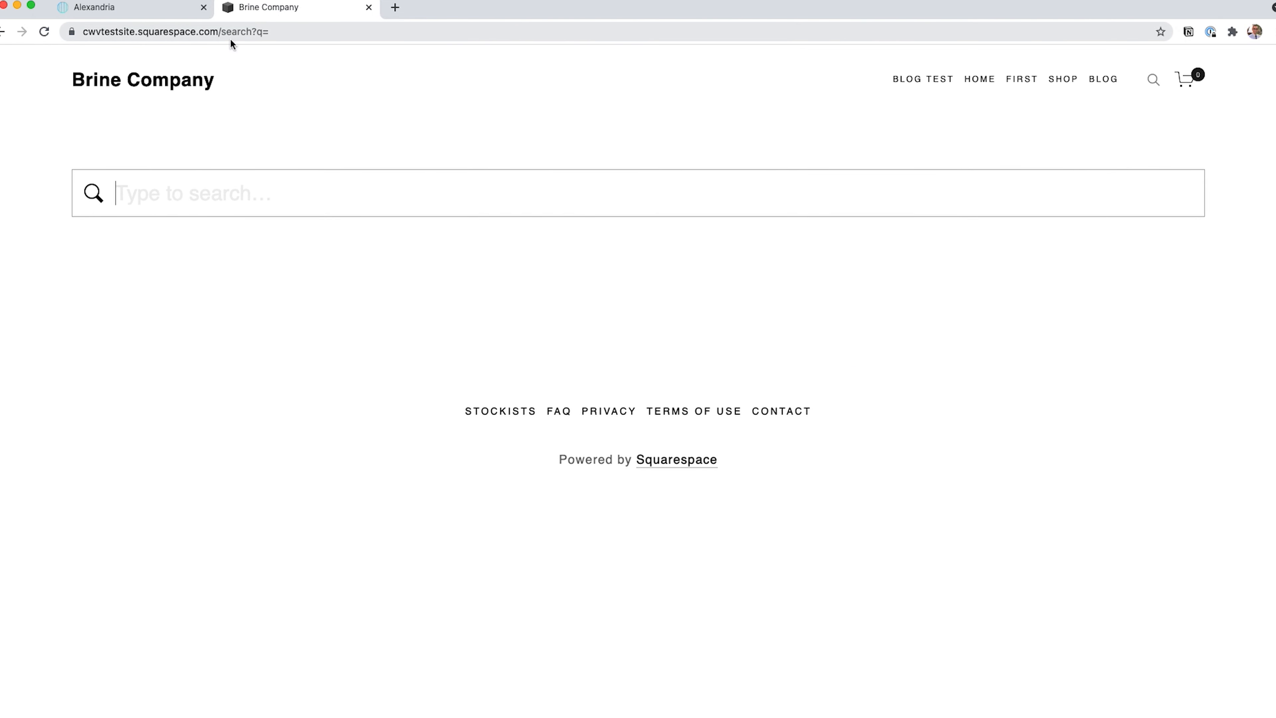
text(brine)
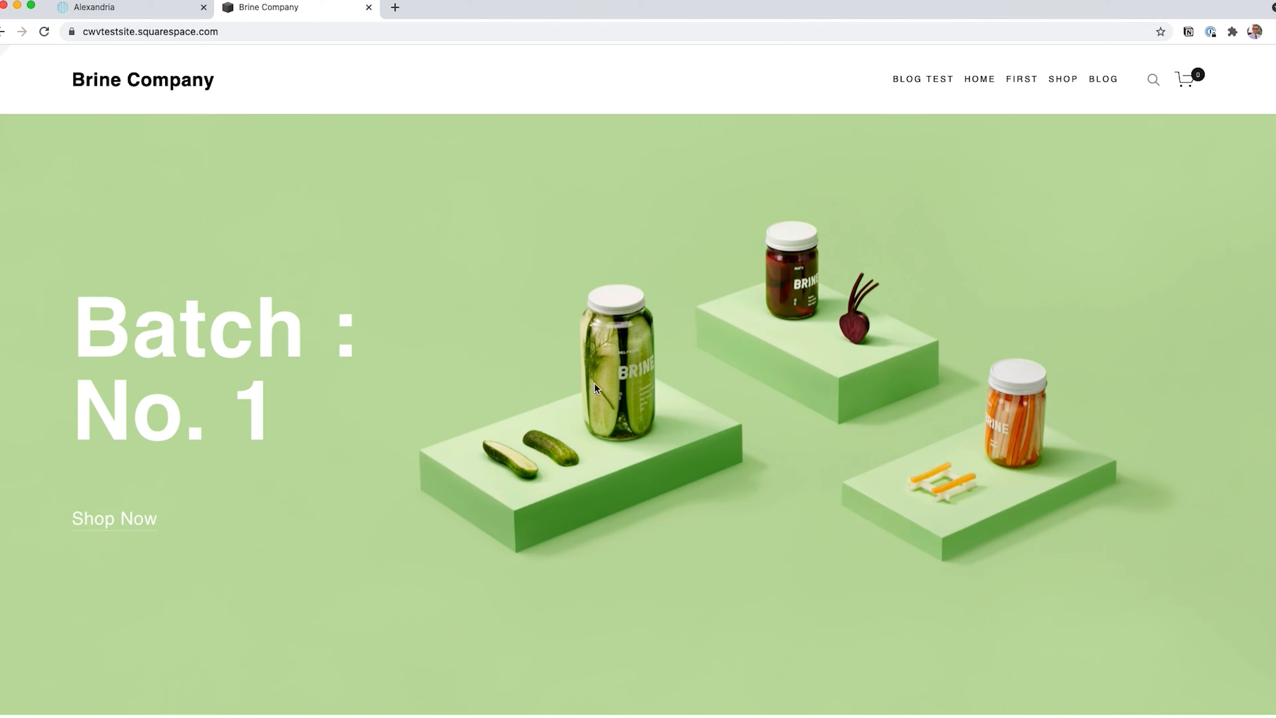
Step: Find the Search block below the paragraph beside the Pickle Perfection heading on the full-screen home page
scroll(594, 383, down, 10)
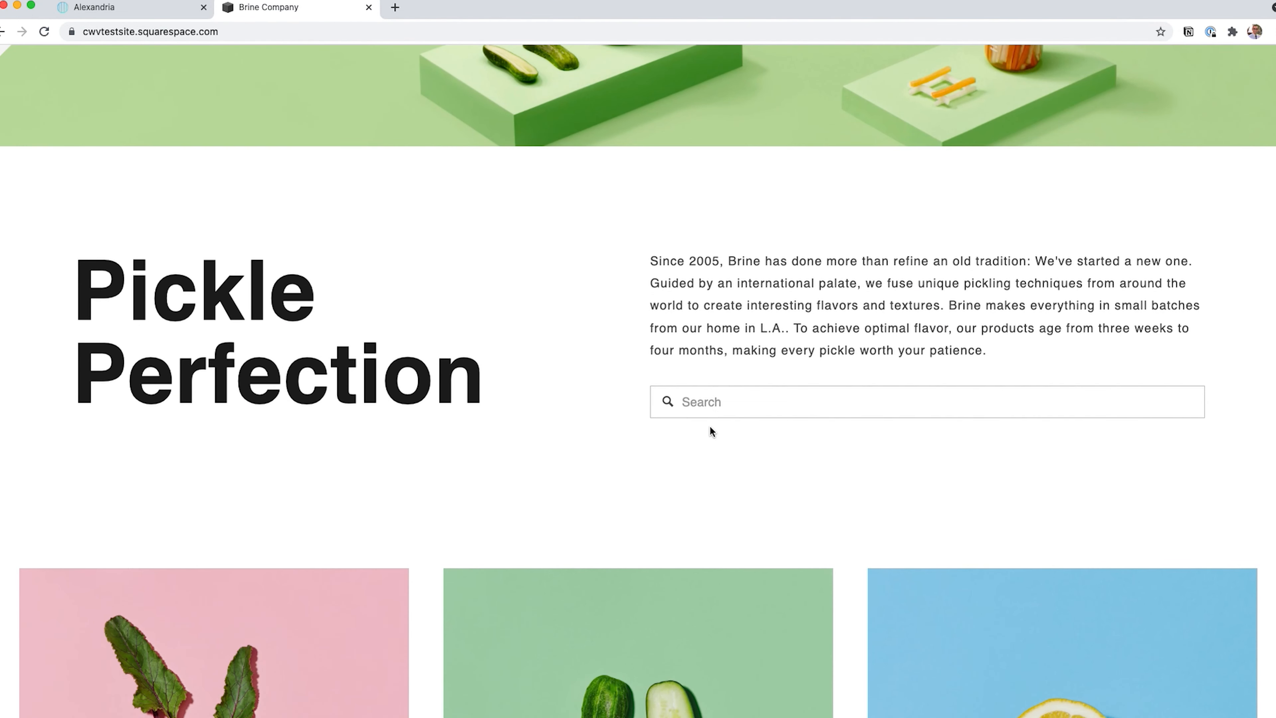